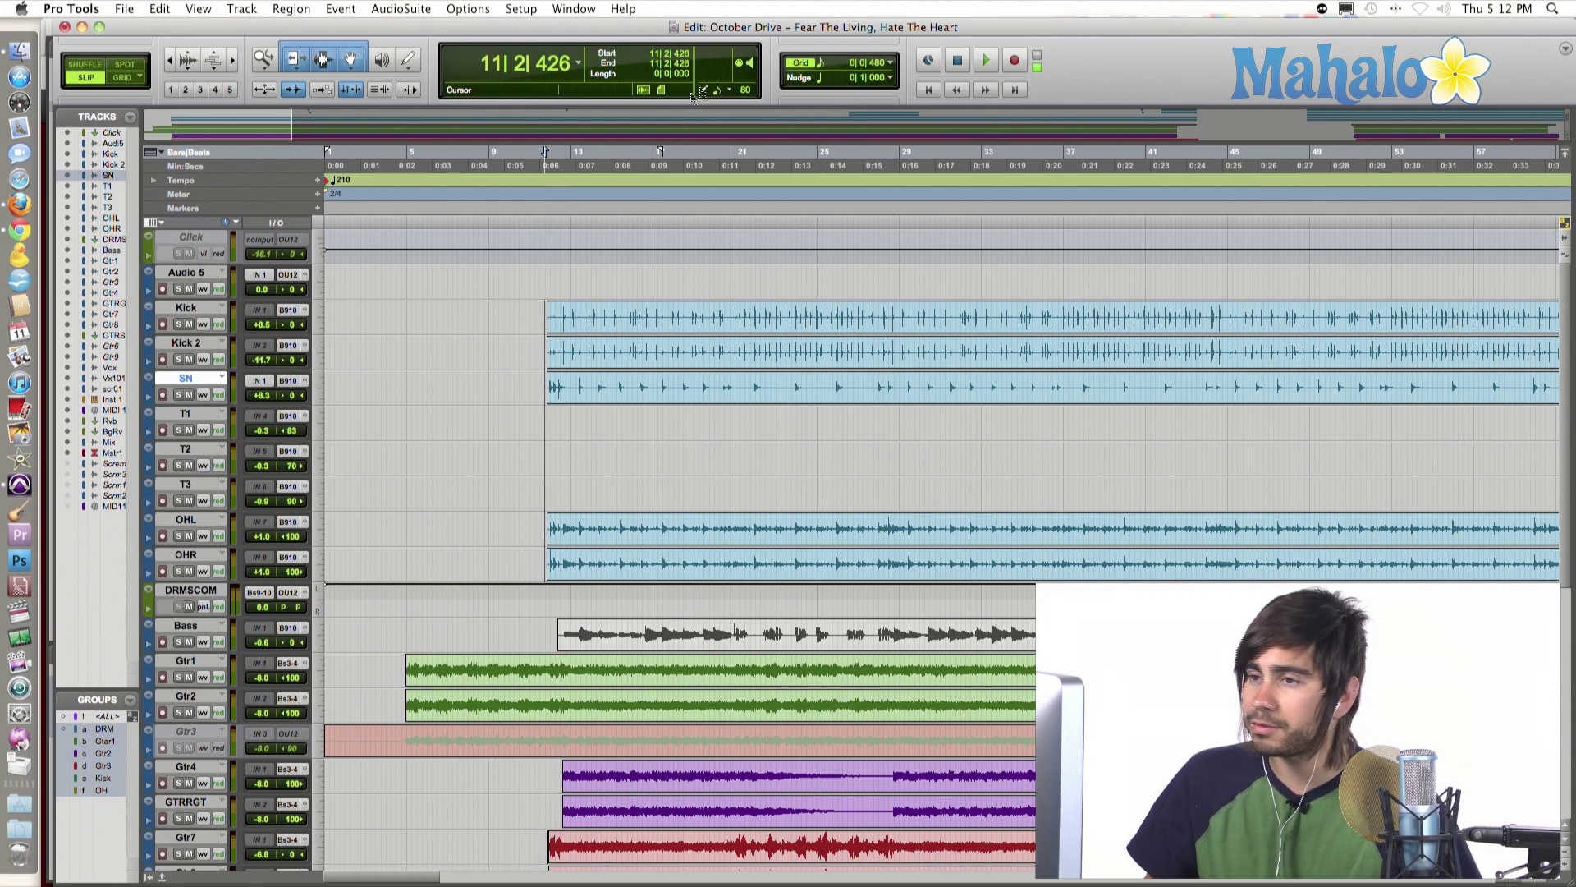
Play the October Drive session from the transport button, then stop it with the spacebar.
scroll(657, 503, "down", 10)
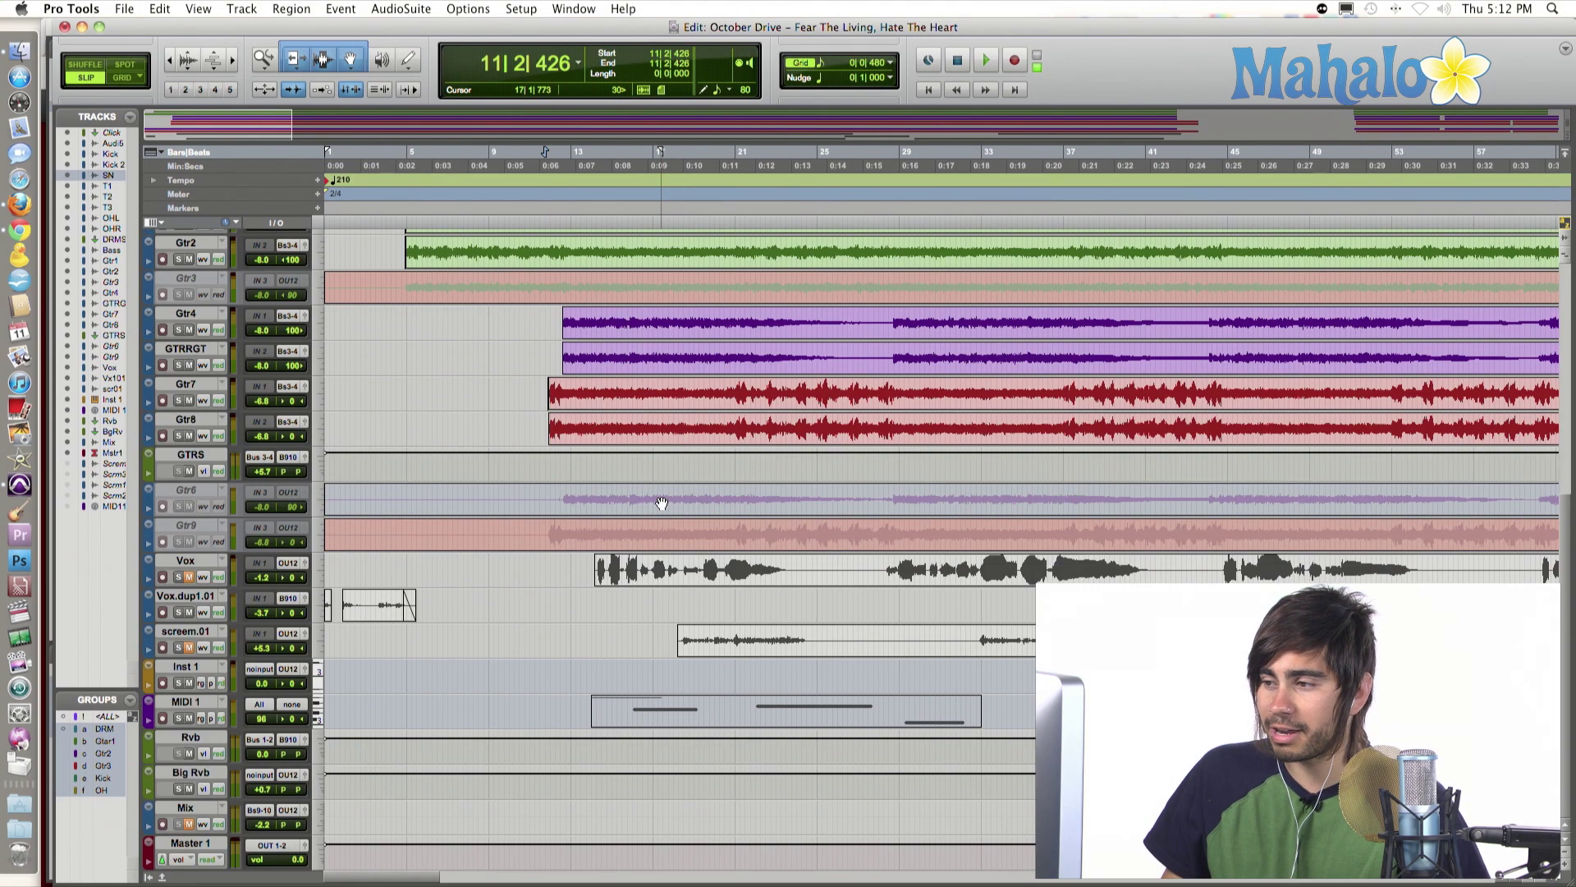
scroll(657, 503, "up", 10)
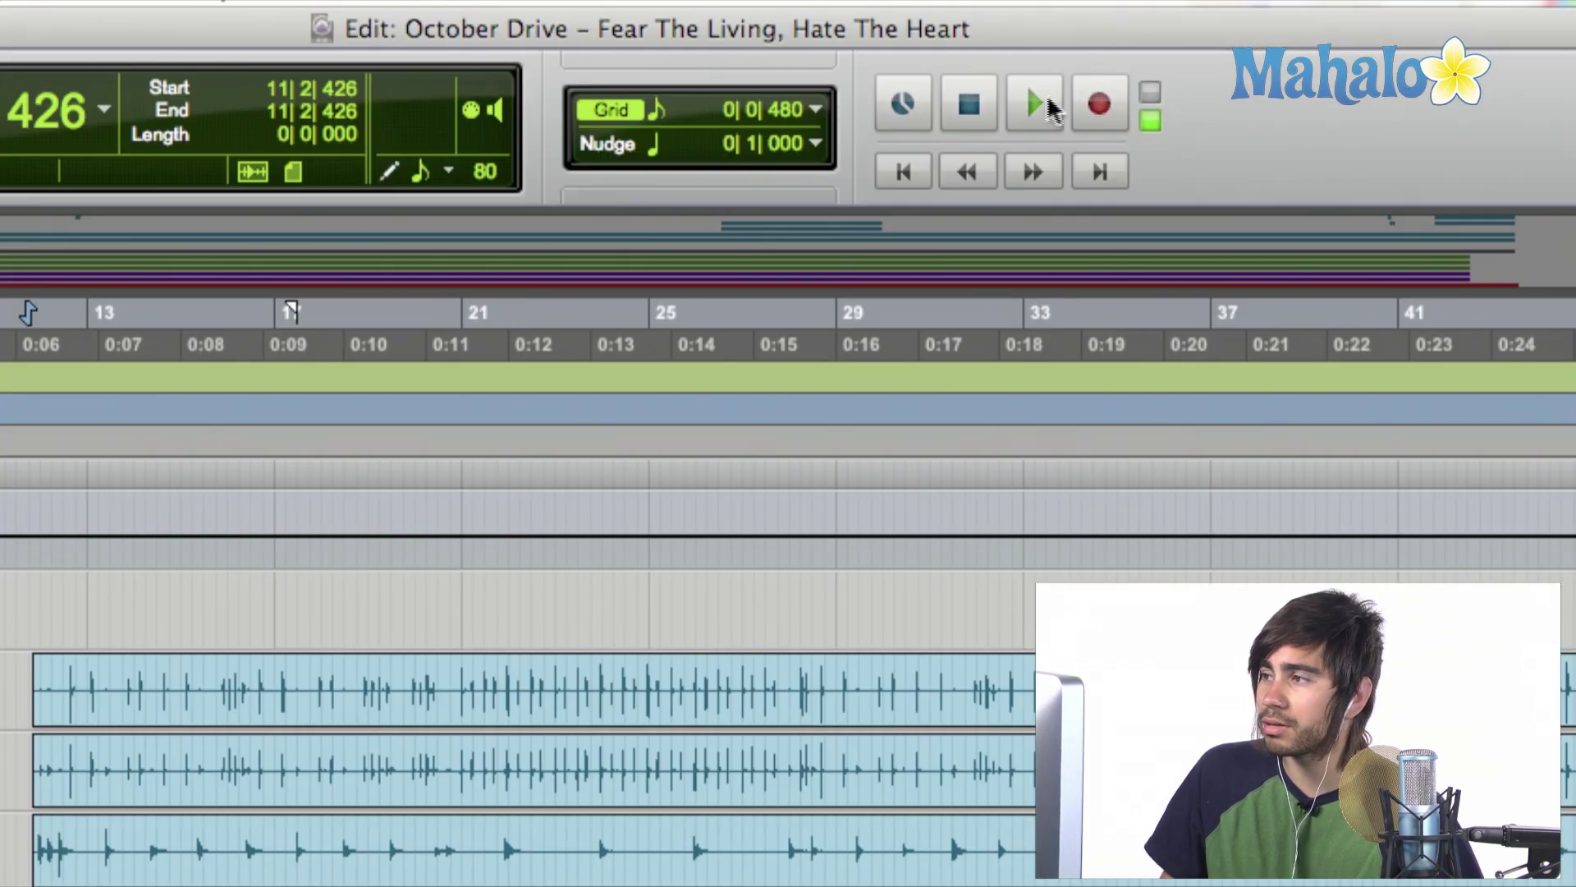
left_click(1047, 88)
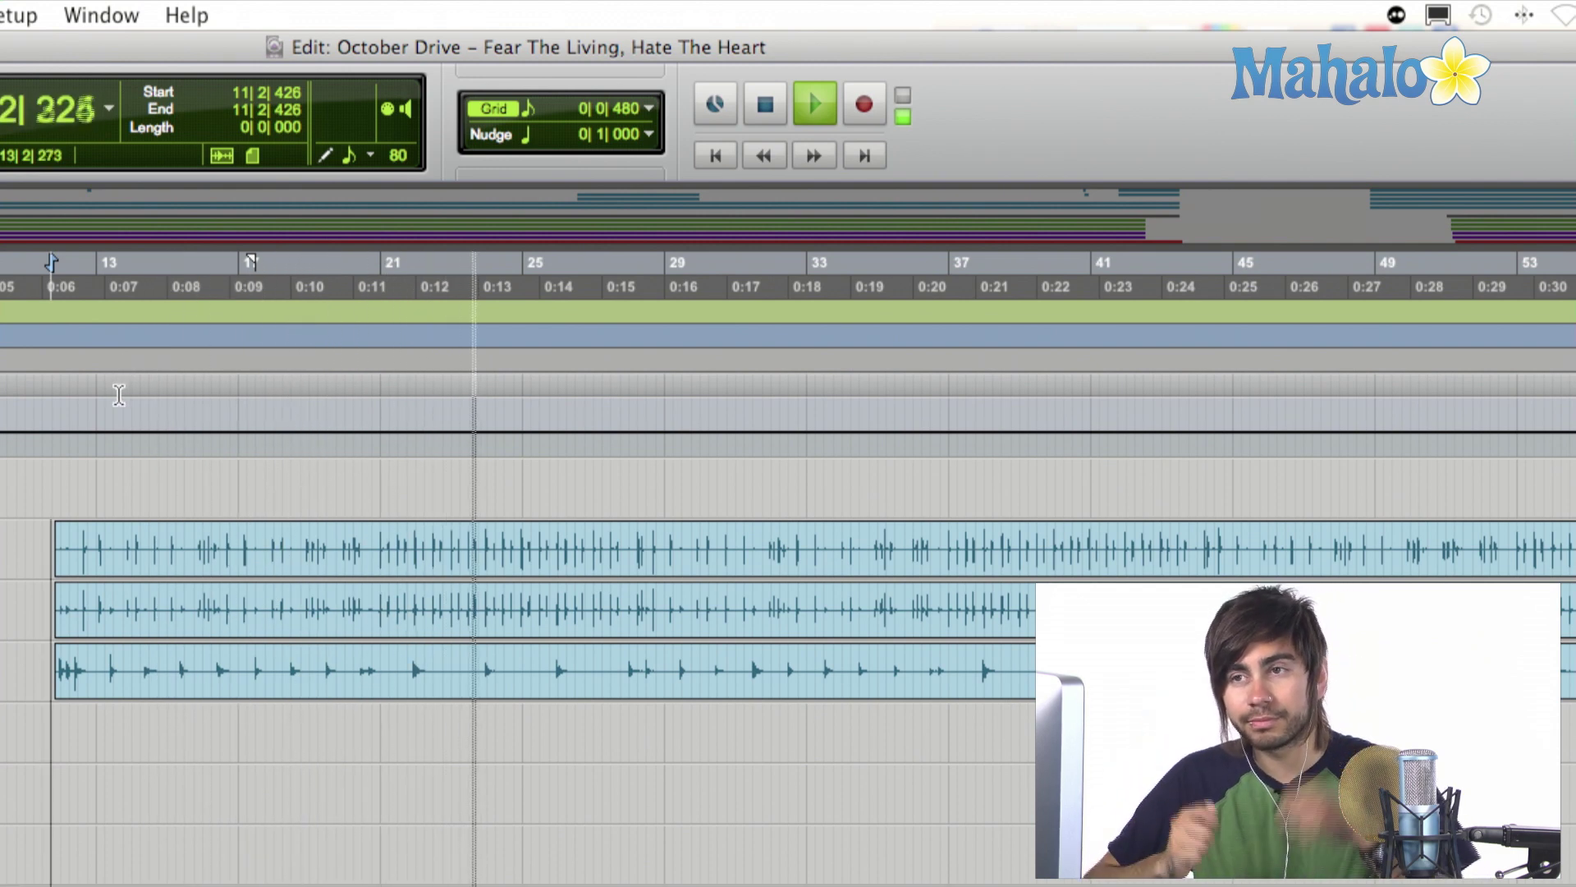
key("space")
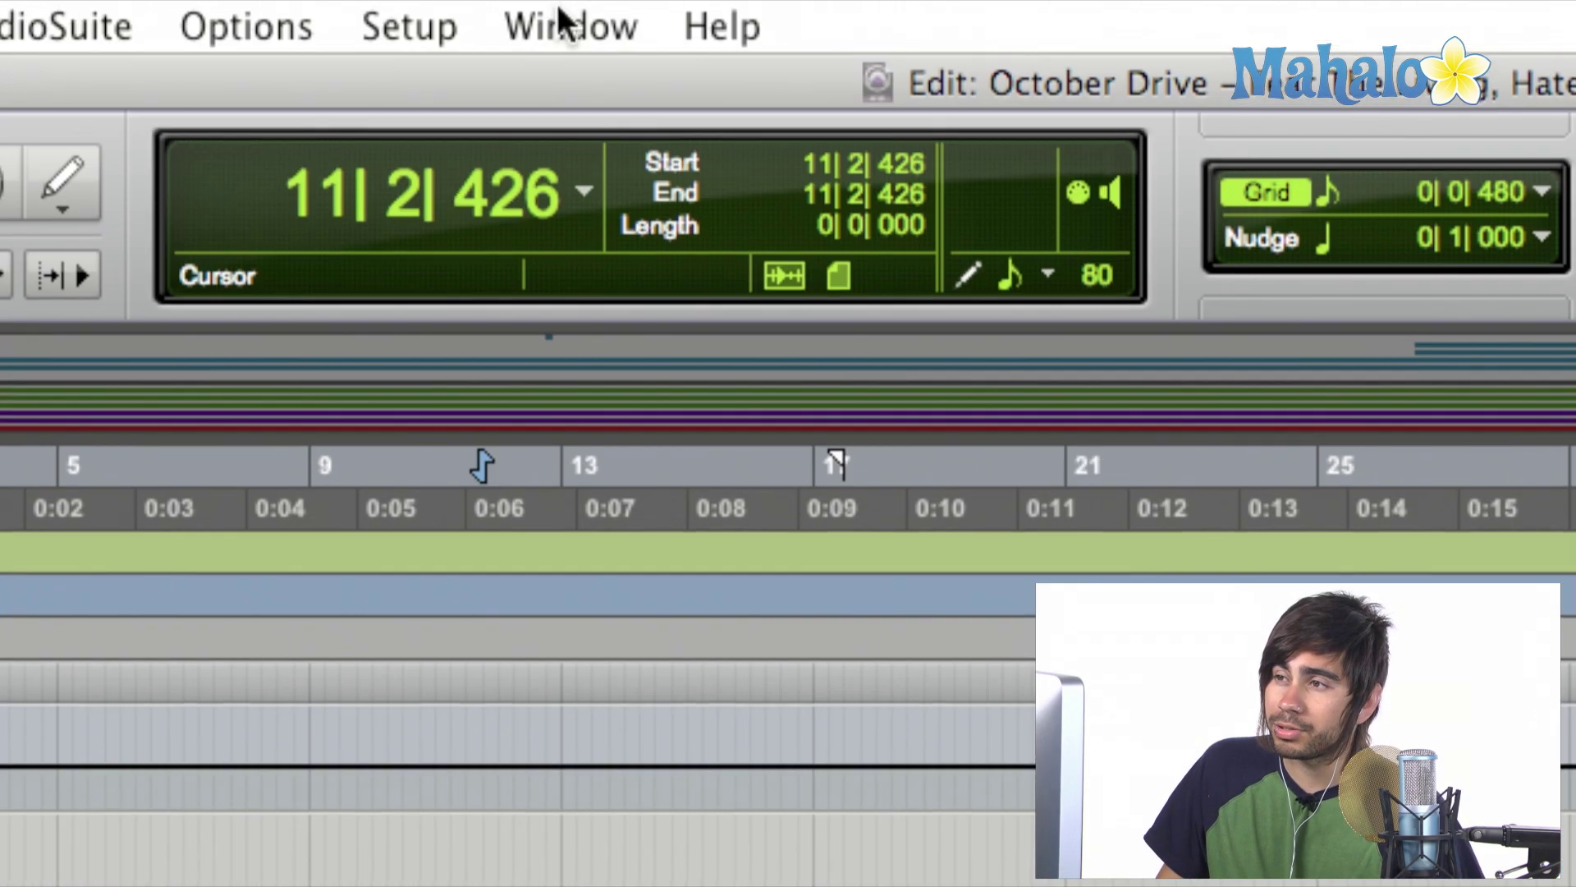
Open the floating Transport window, move it left of centre, and show the Mix window.
left_click(563, 20)
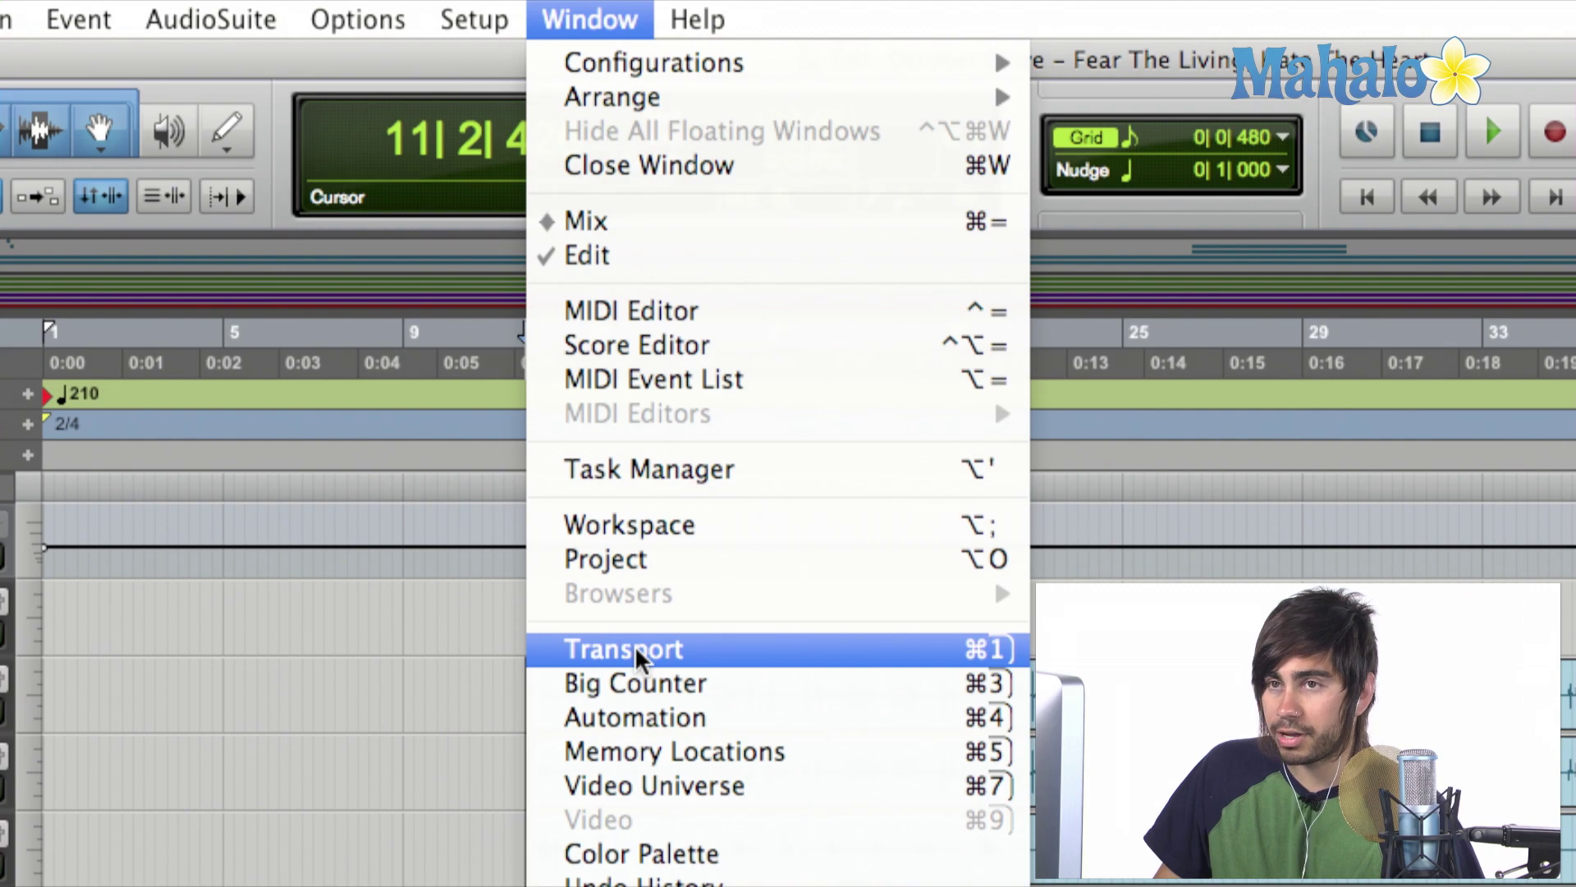
left_click(637, 653)
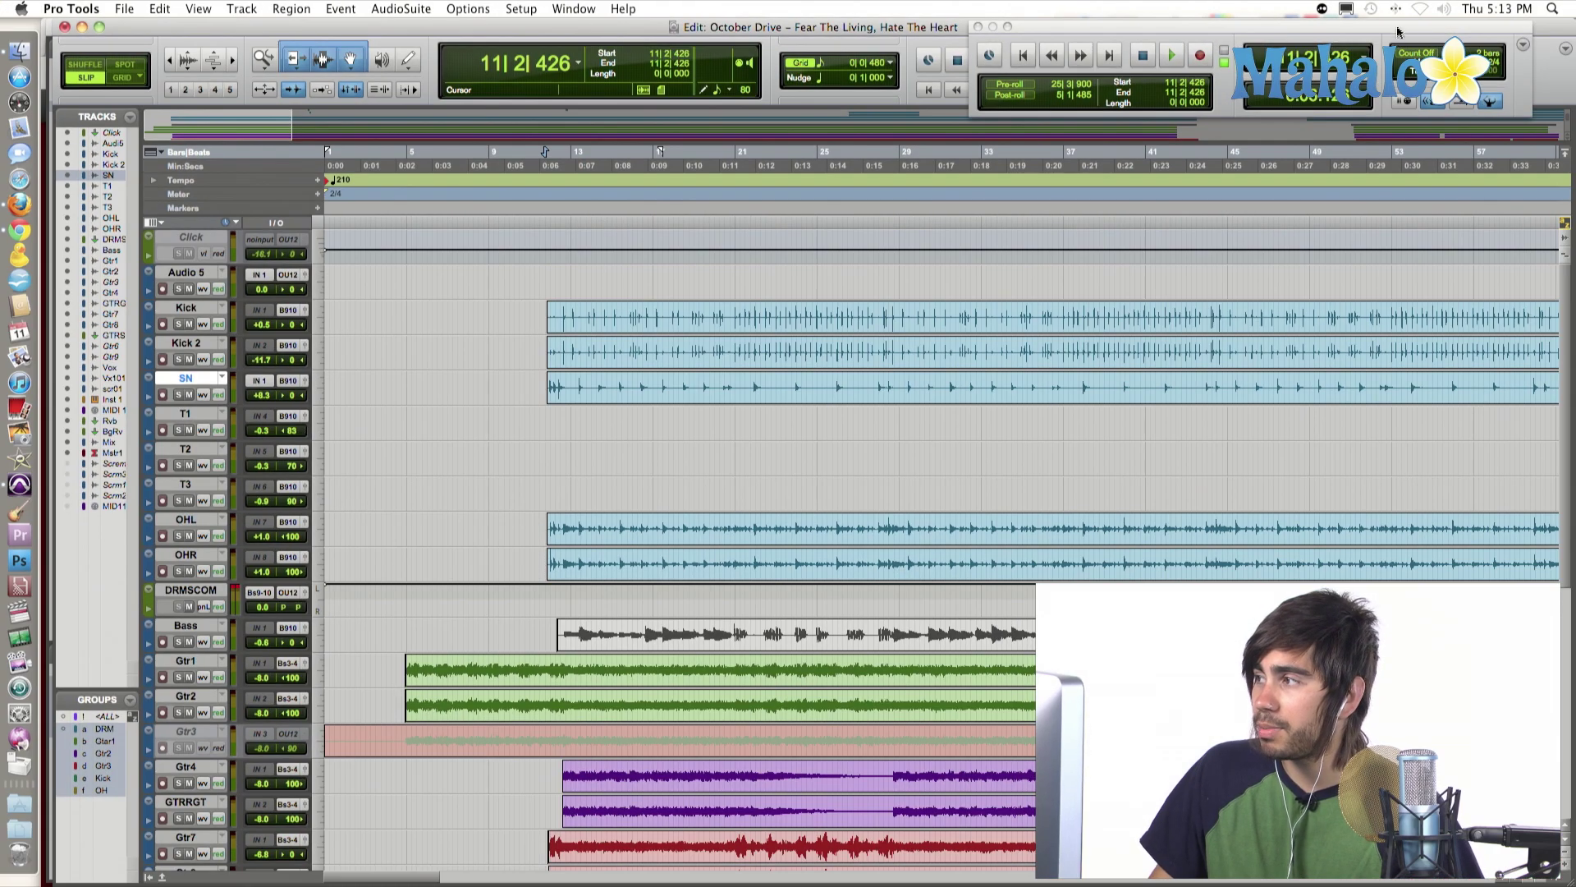
left_click_drag(1412, 41, 1255, 189)
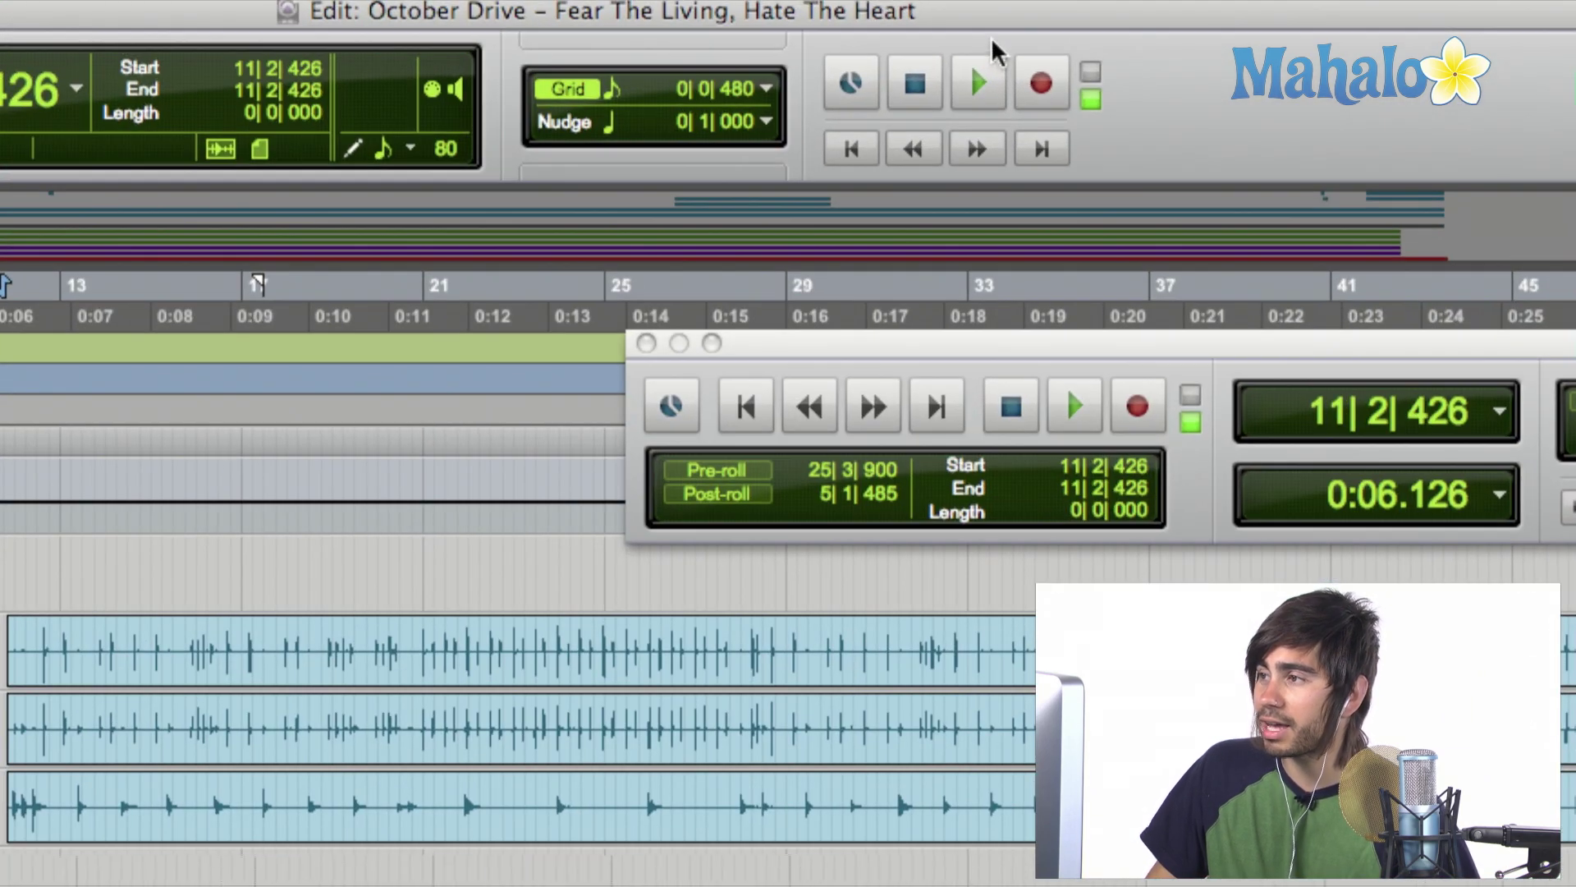
left_click_drag(985, 353, 1093, 205)
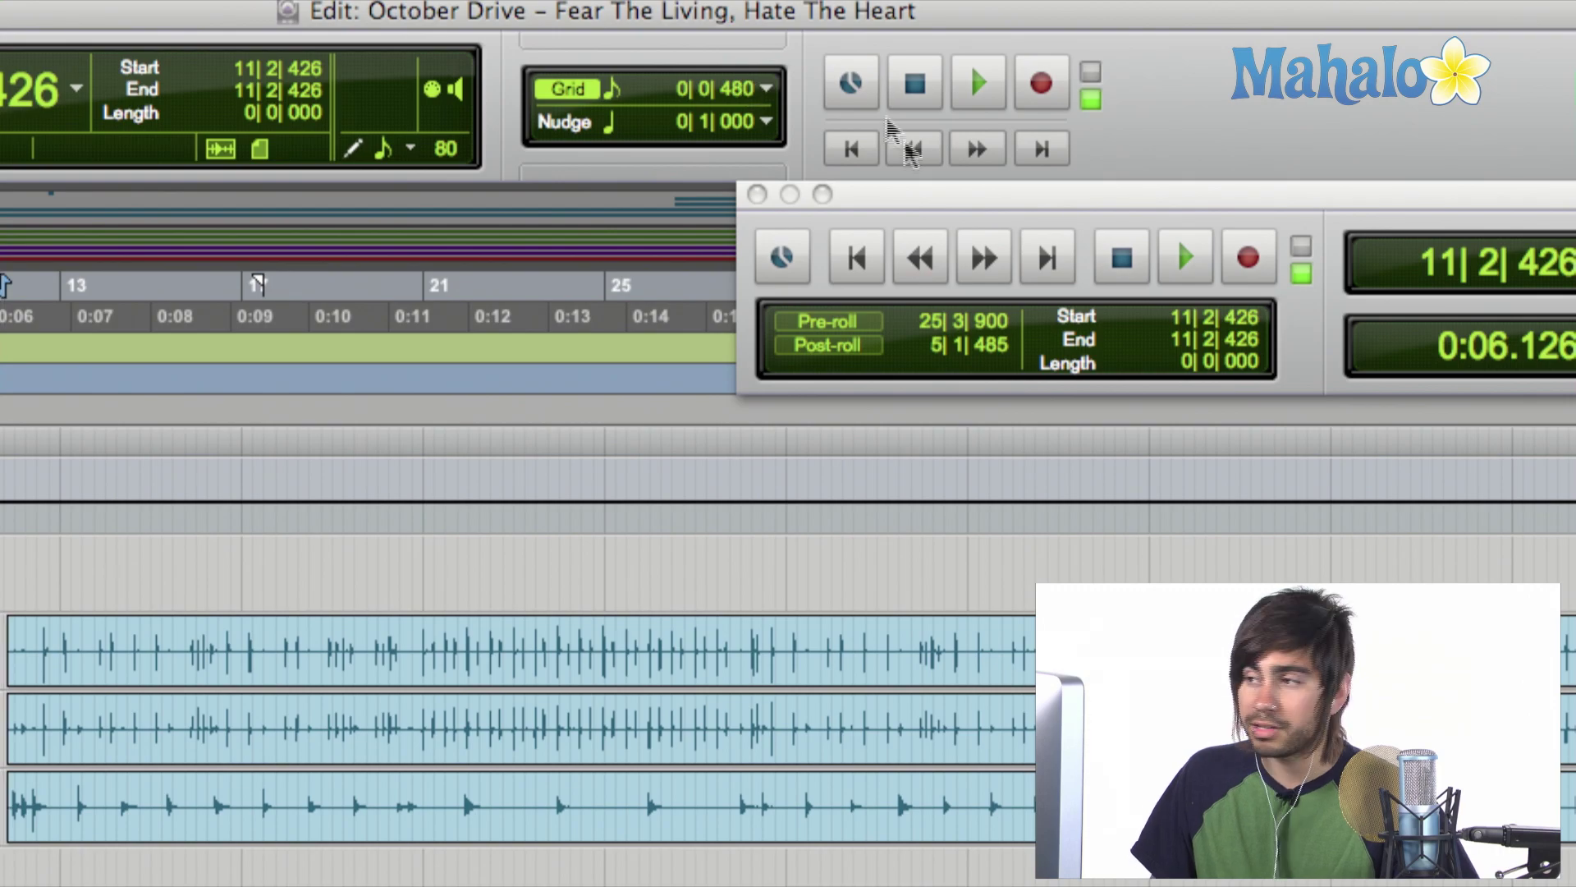
left_click_drag(1091, 193, 559, 209)
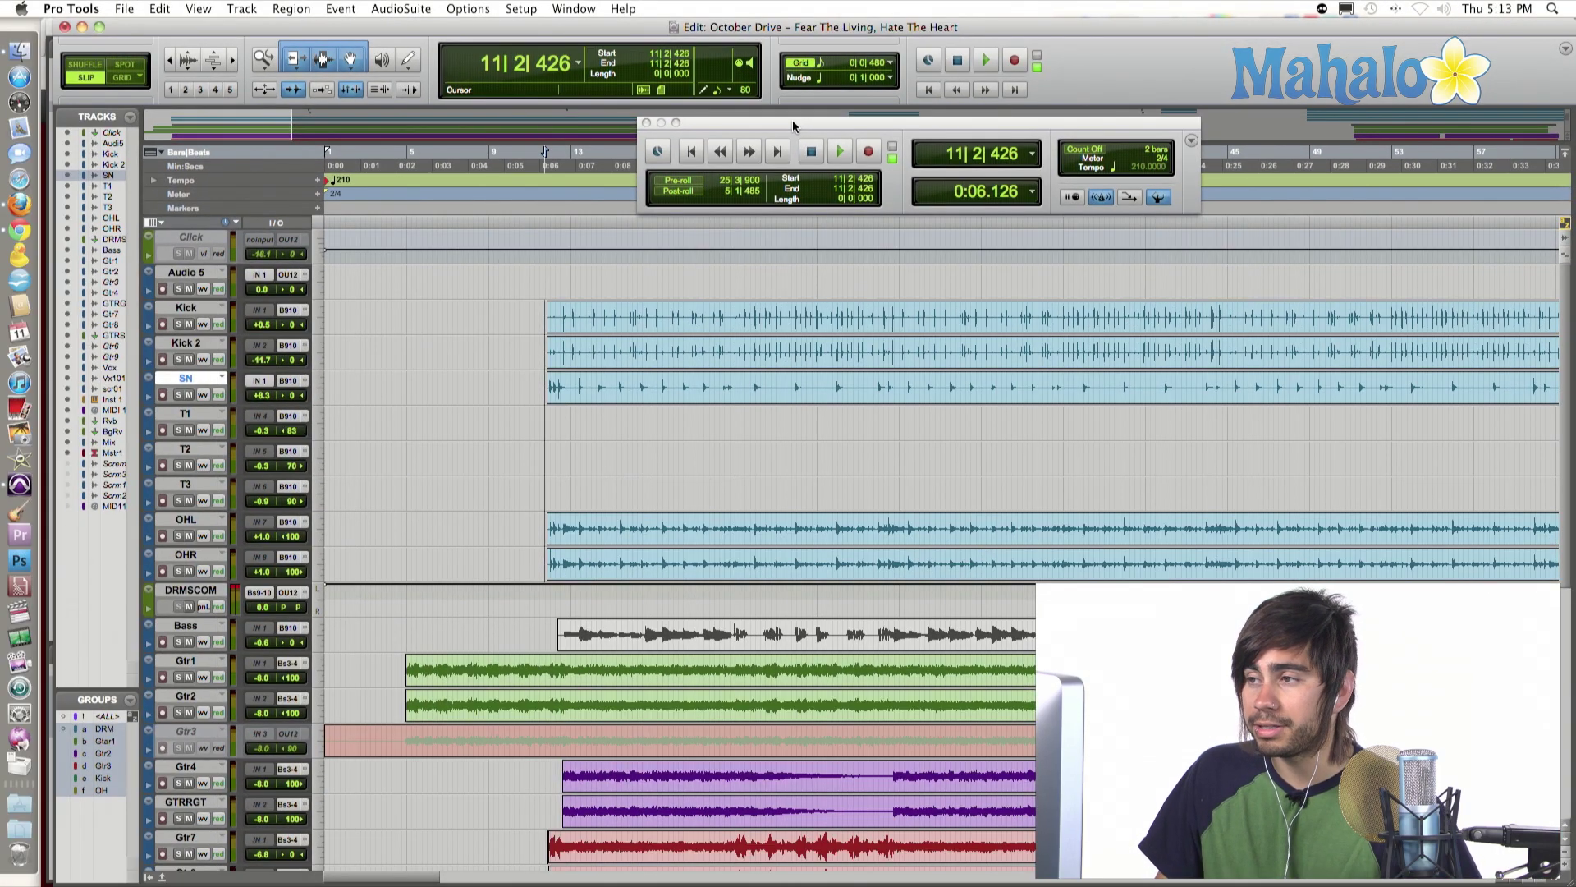
key("super+equal")
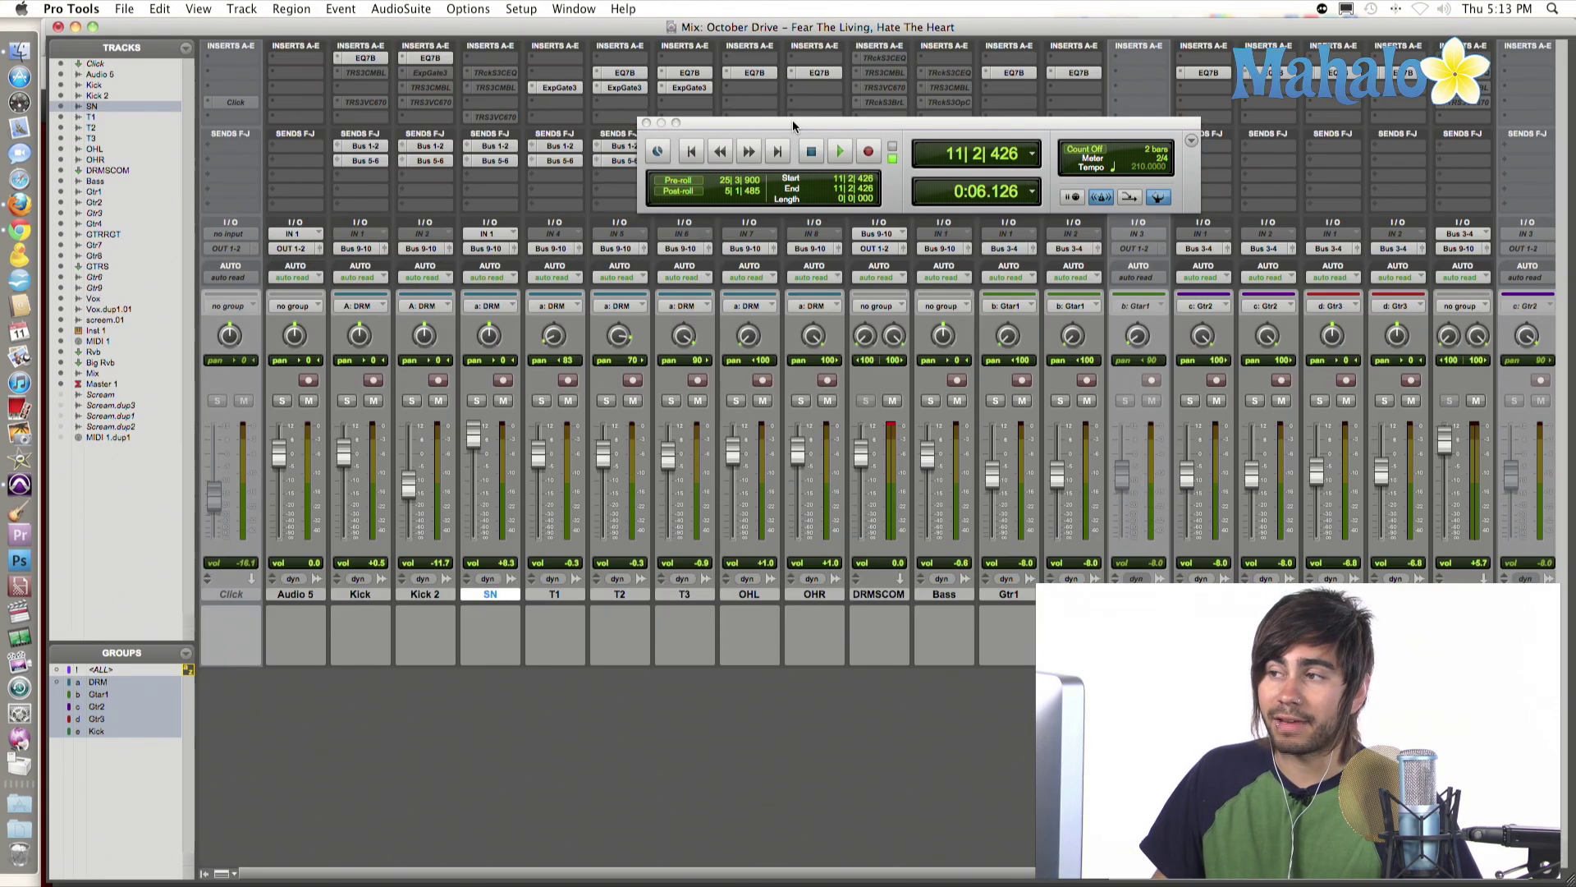
Park the Transport window at the lower left and play then stop from it.
left_click_drag(792, 120, 506, 686)
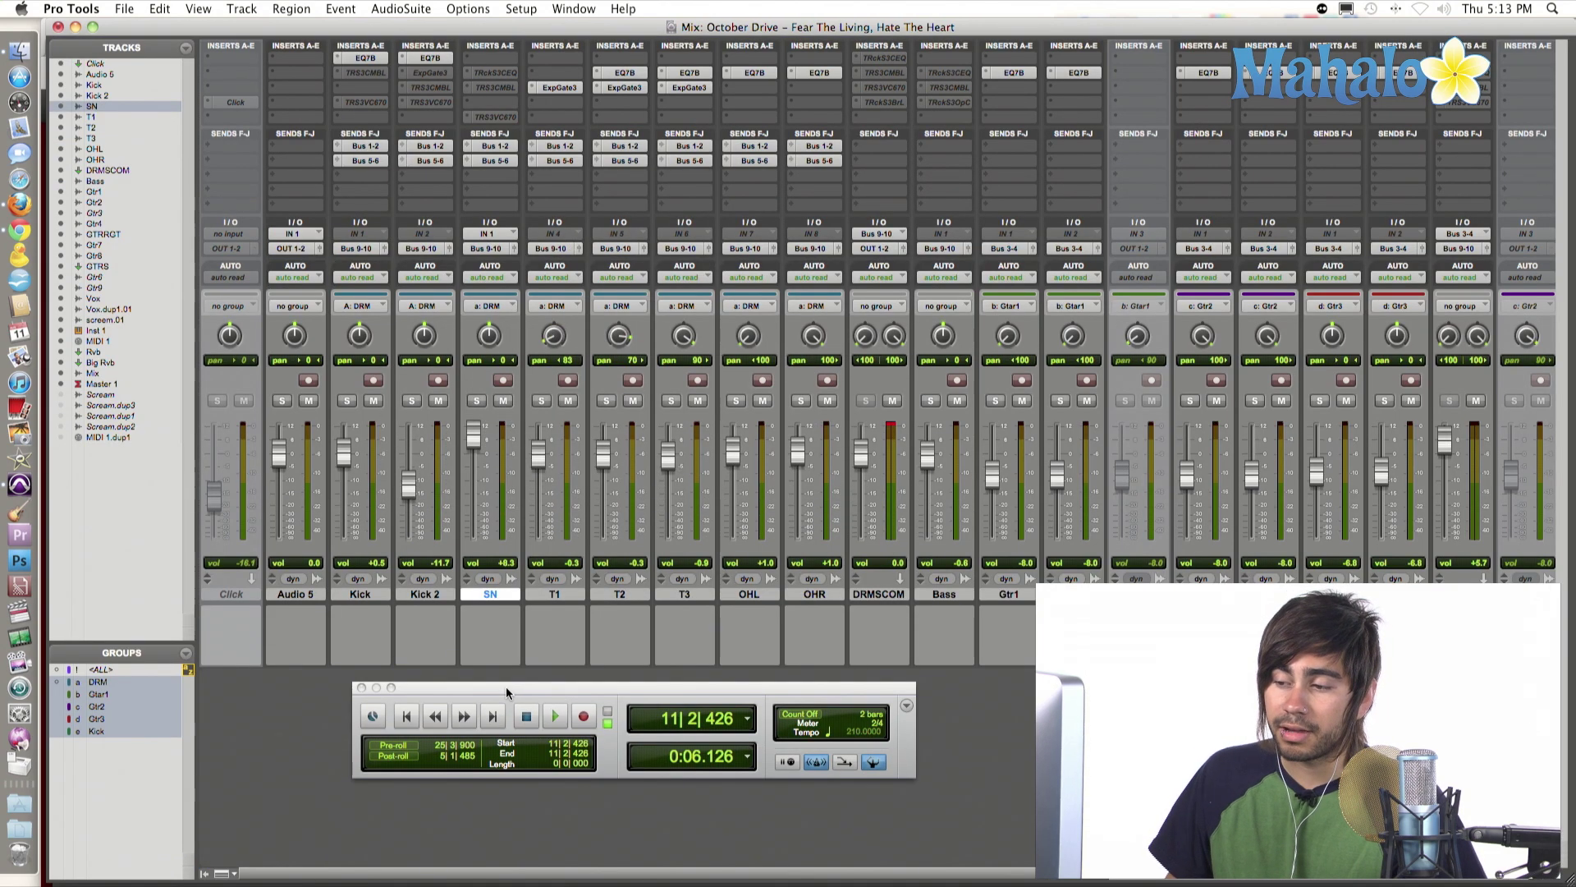
left_click(559, 717)
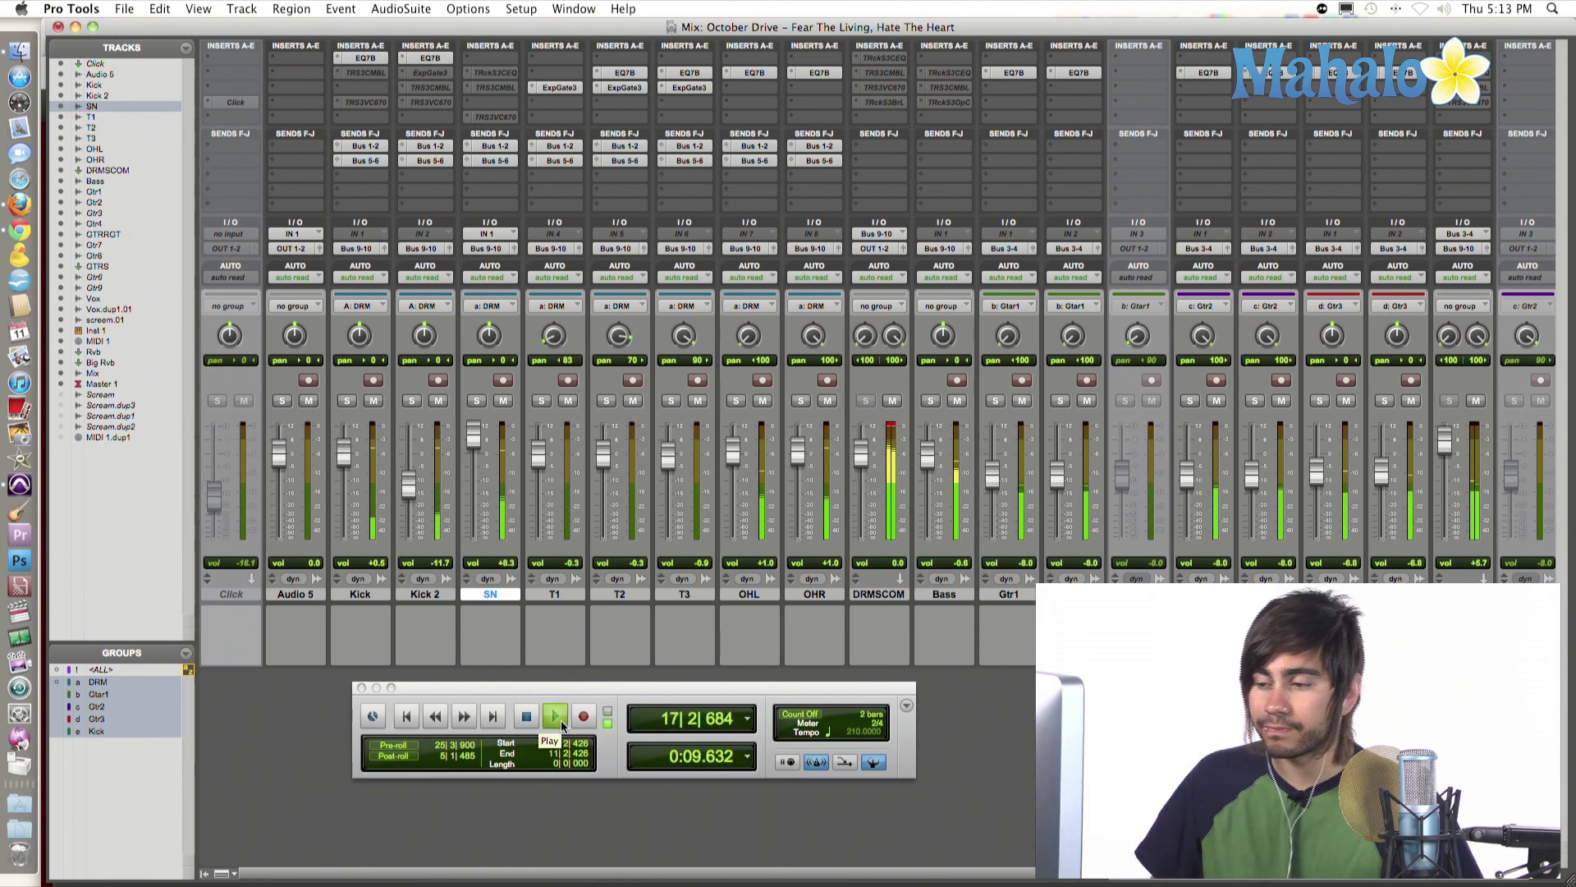
left_click(561, 721)
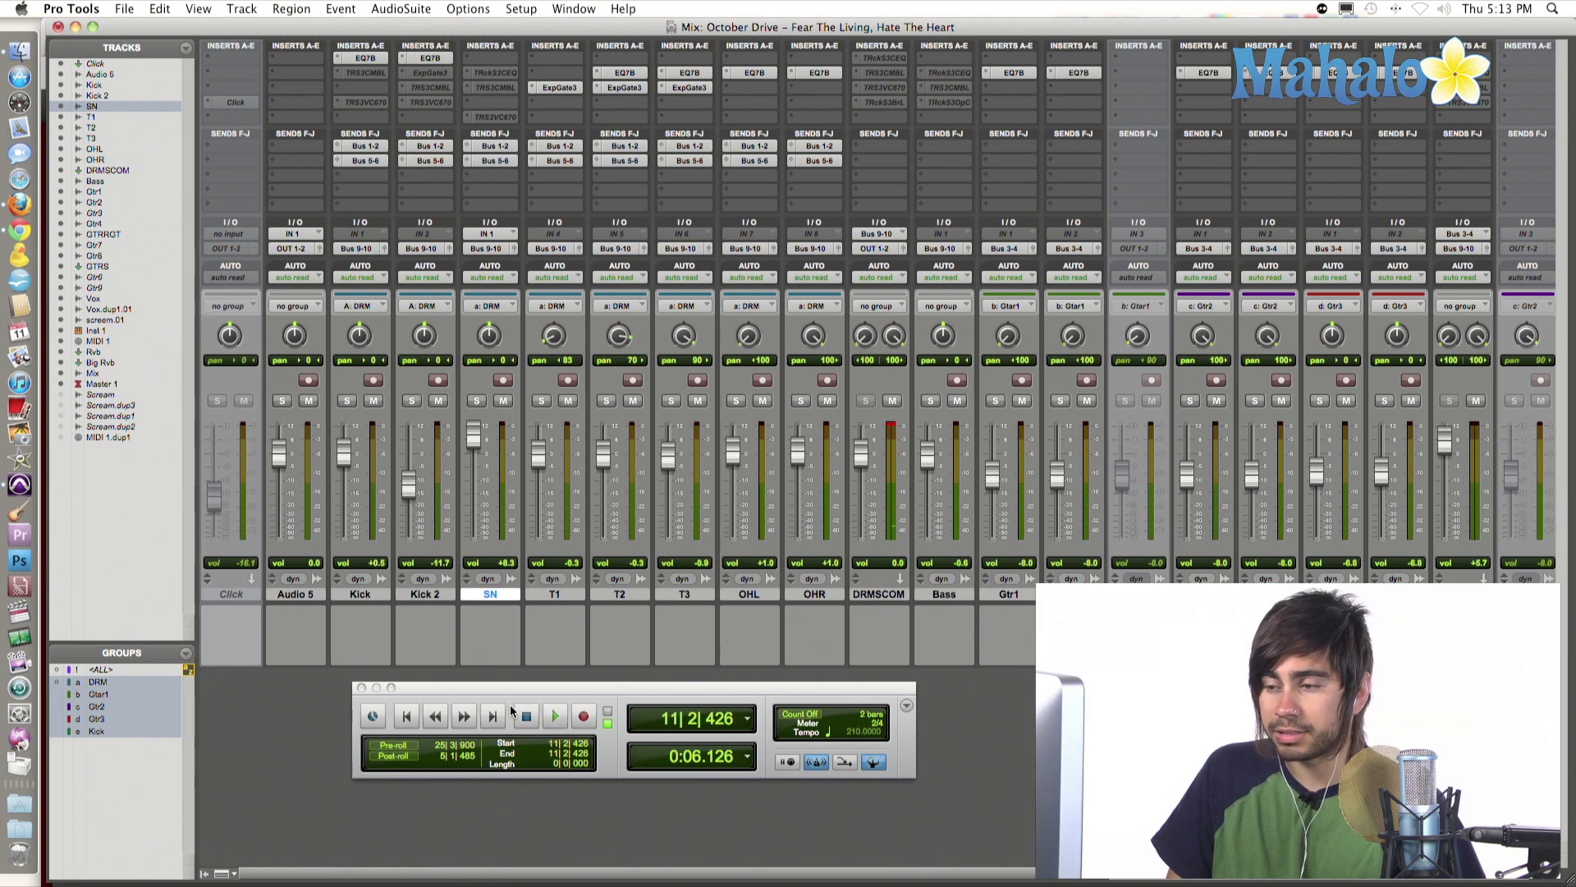
Close the MIDI Editor for Inst 1 and return to the Edit window.
key("ctrl+equal")
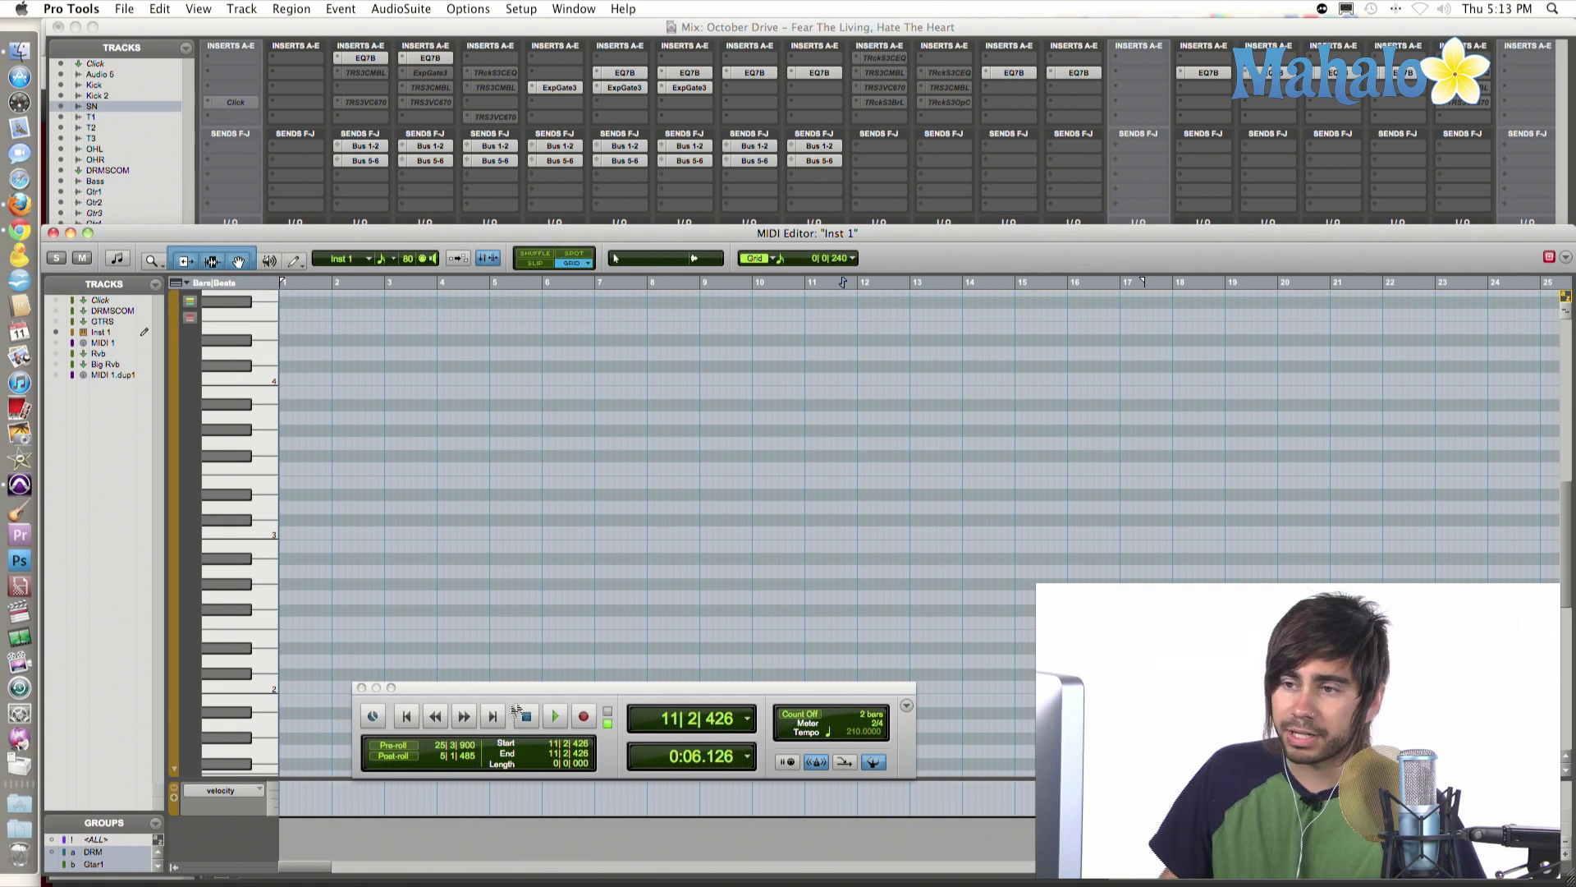
left_click(53, 234)
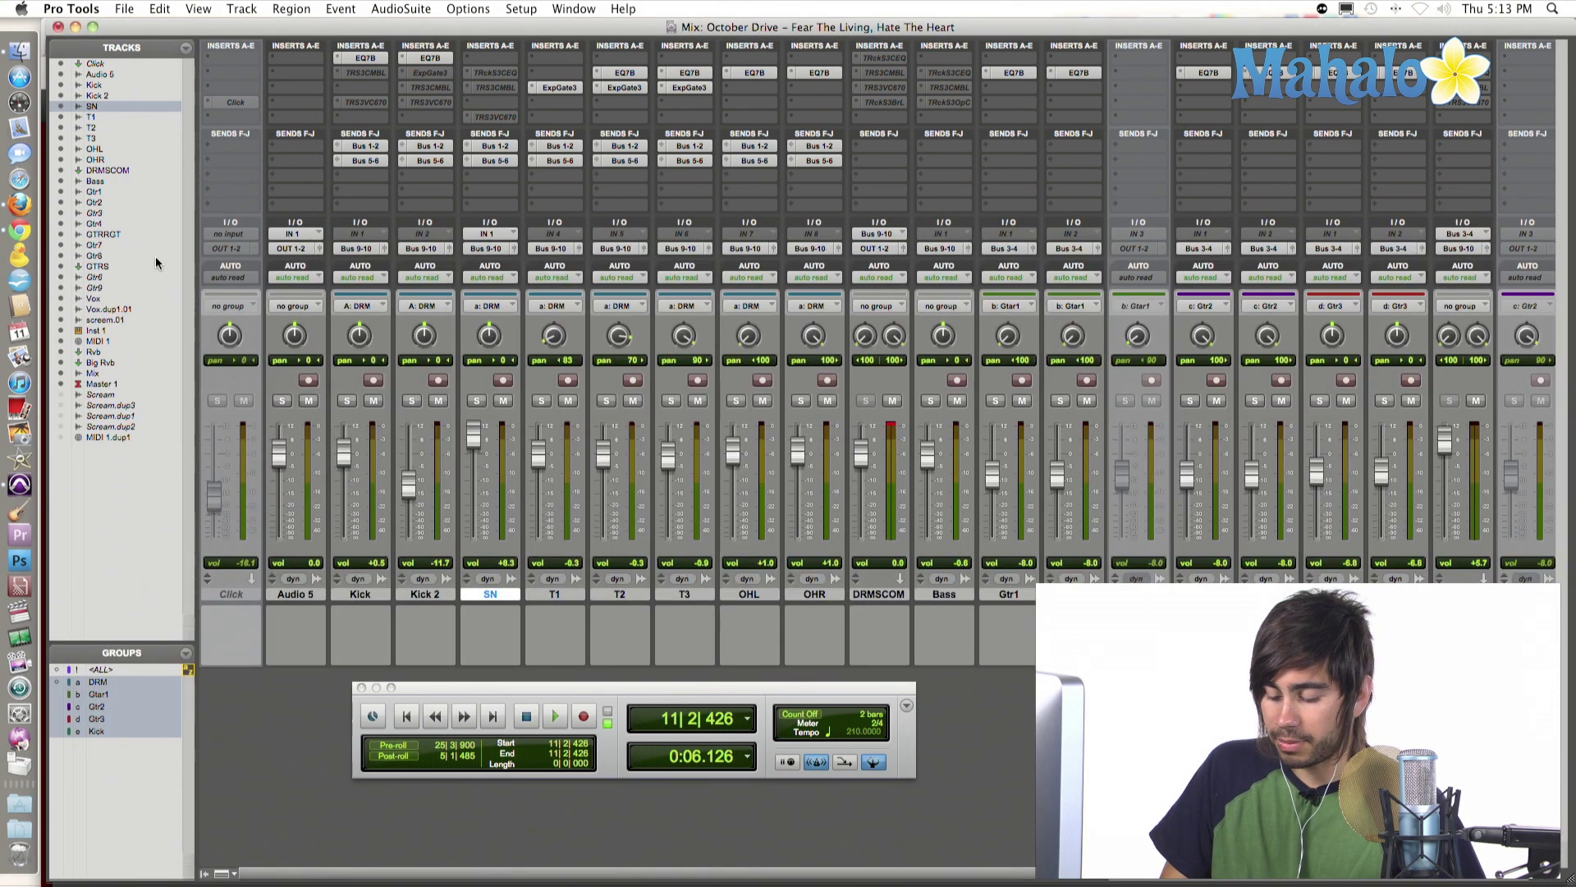
key("ctrl+equal")
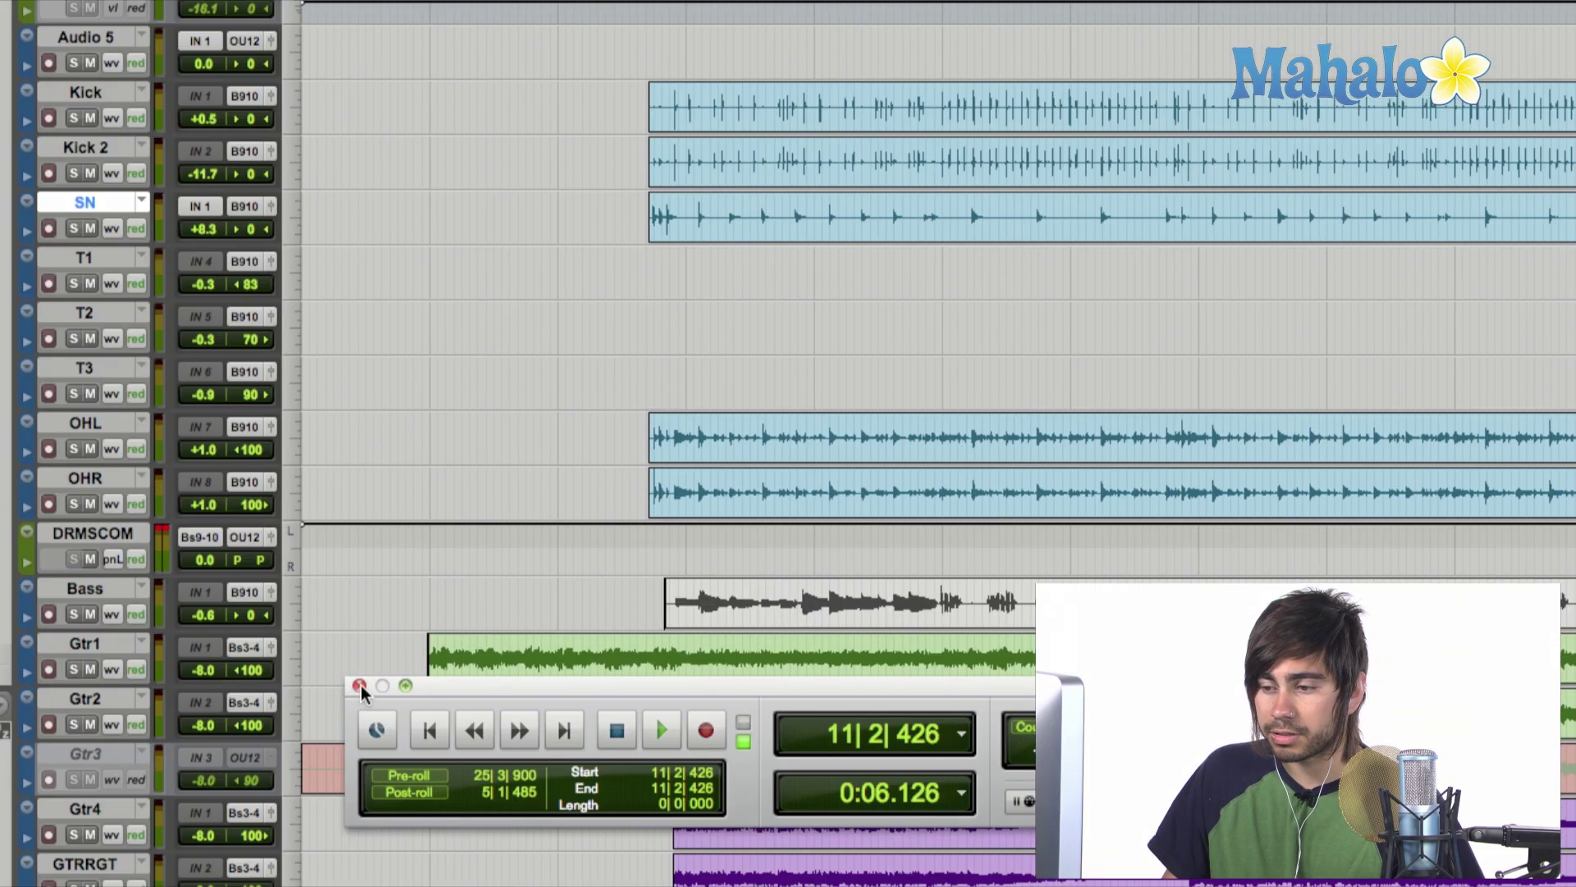
Close the floating Transport window, then play and stop the session with the spacebar.
left_click(359, 685)
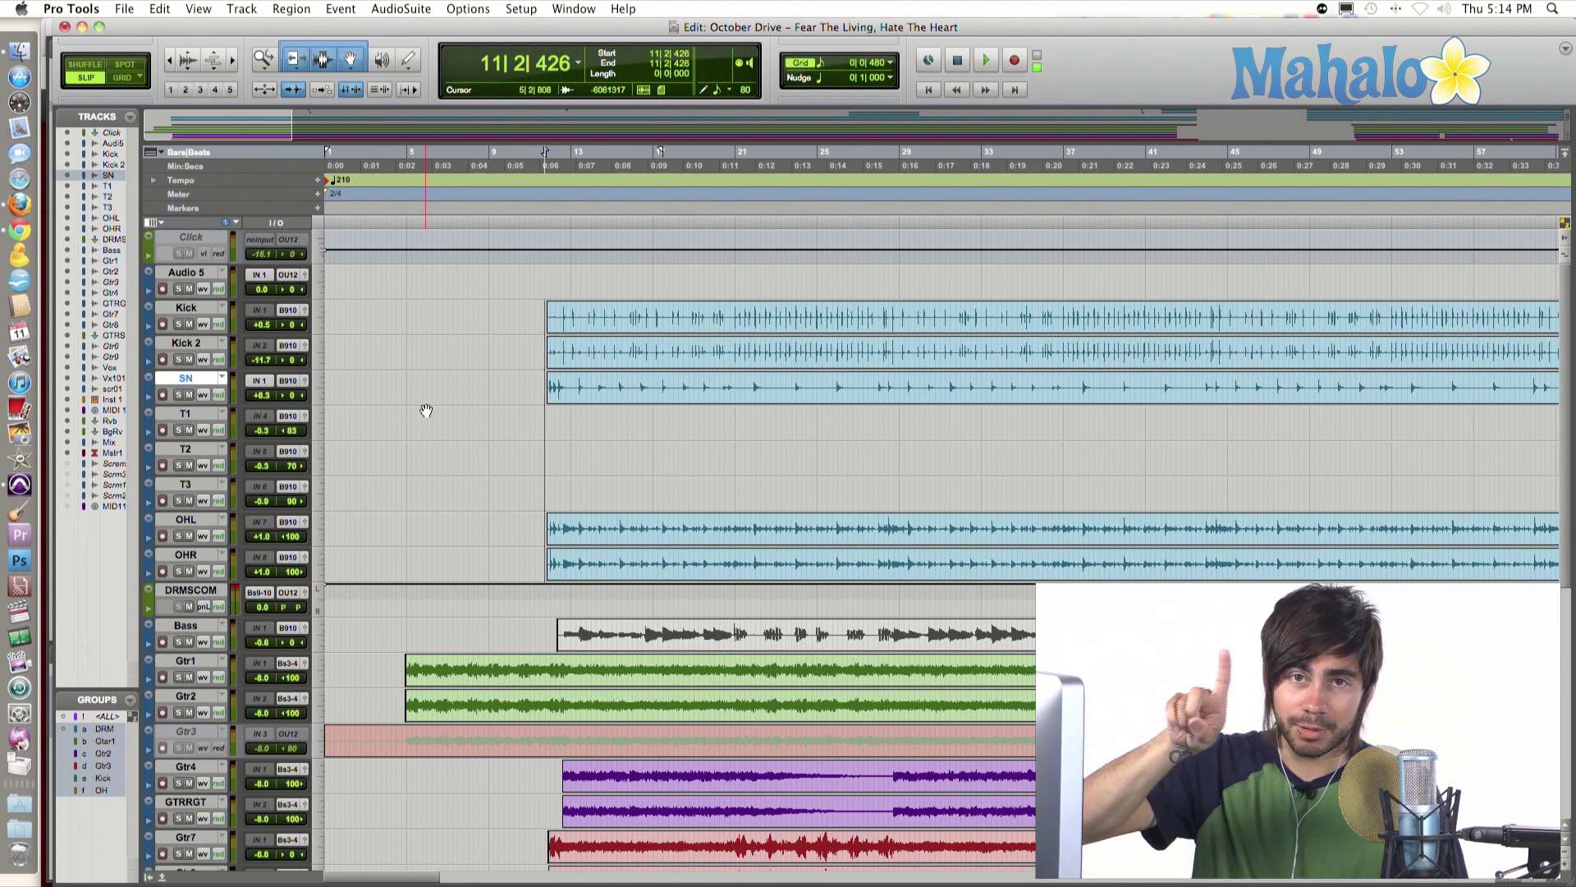
key("space")
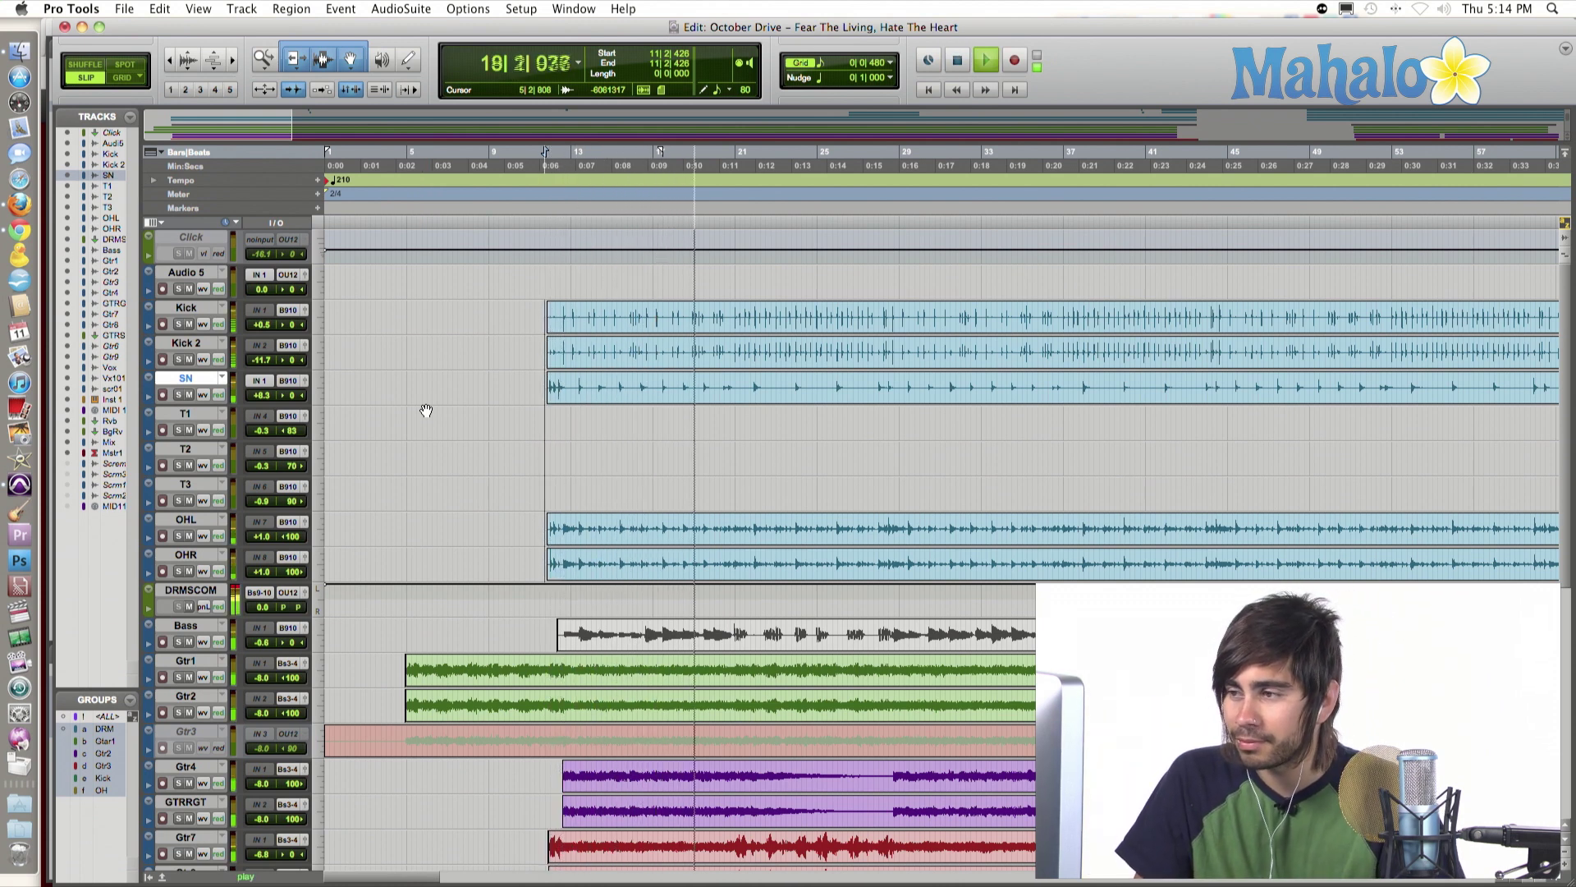
key("space")
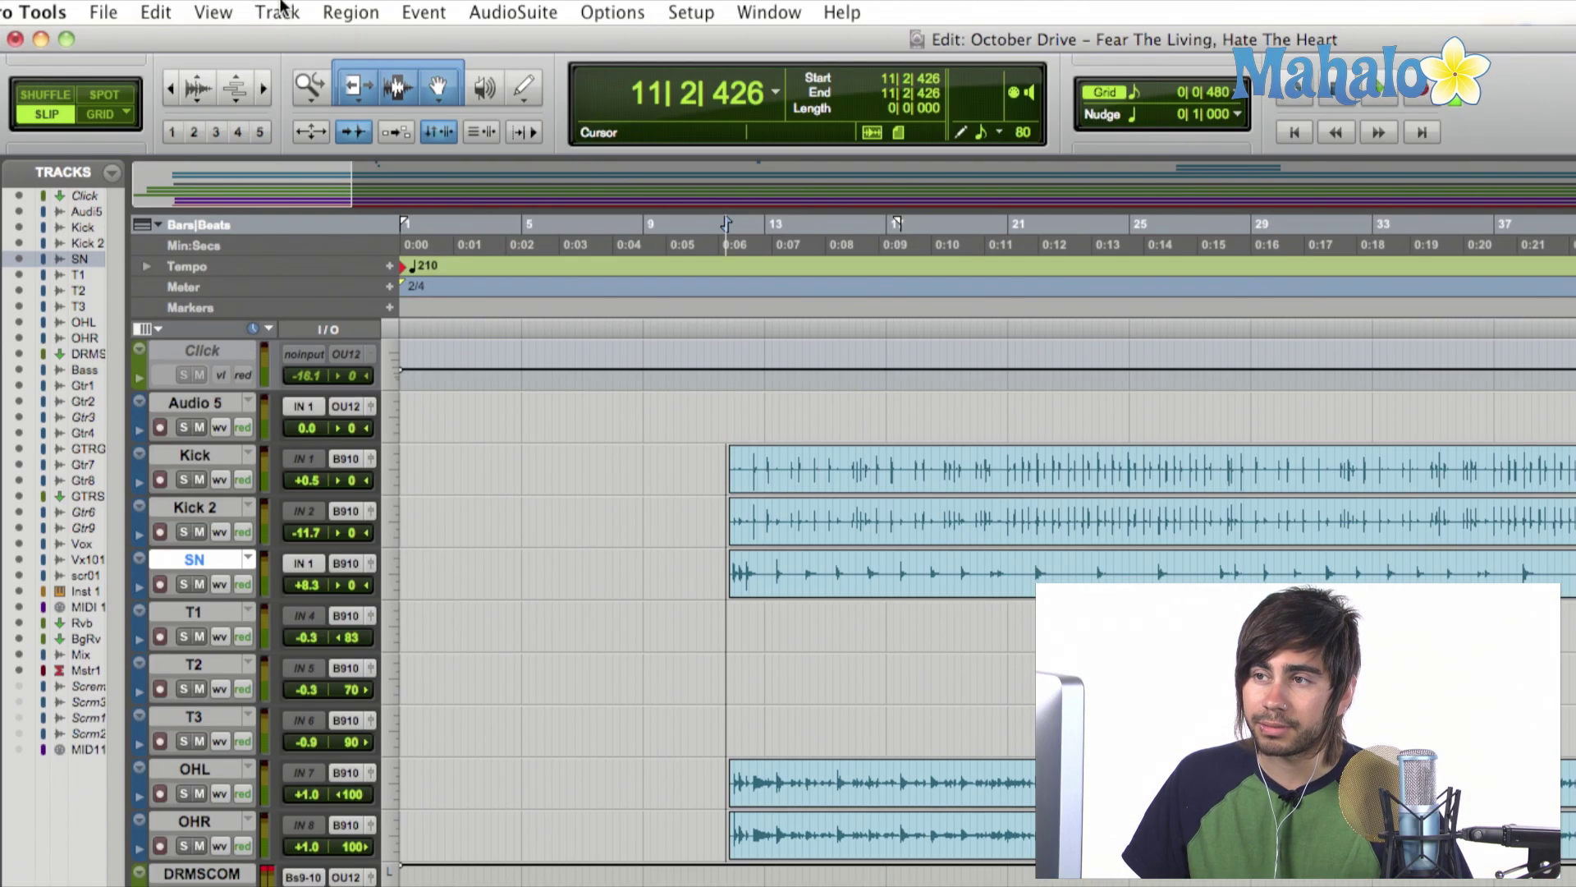
Record-enable the SN snare track after dismissing the Track menu.
left_click(279, 9)
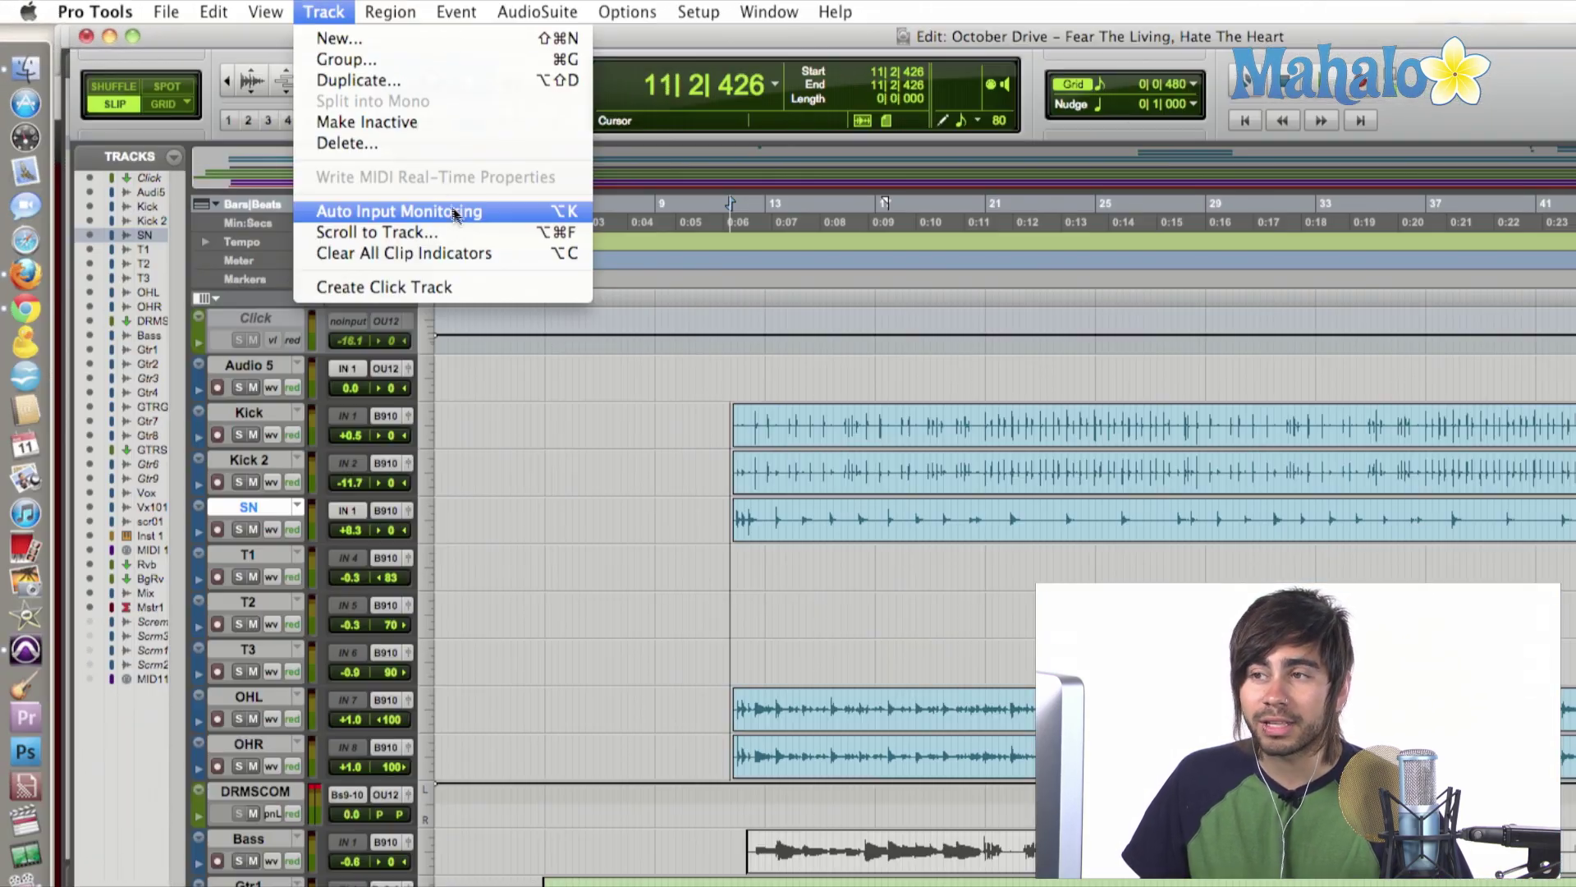
left_click(327, 8)
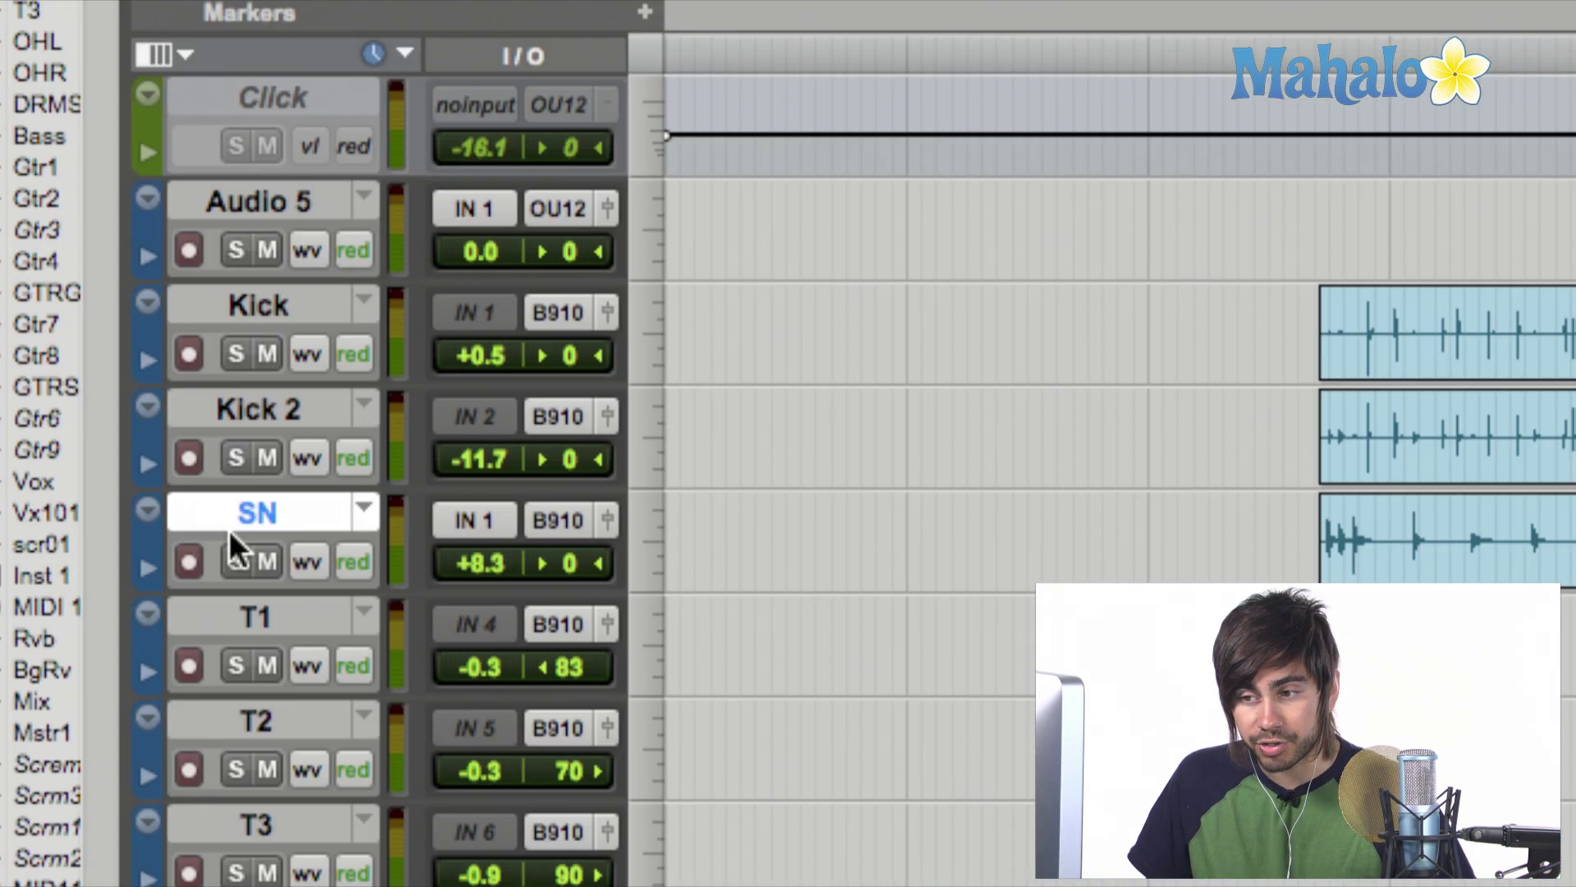
left_click(188, 562)
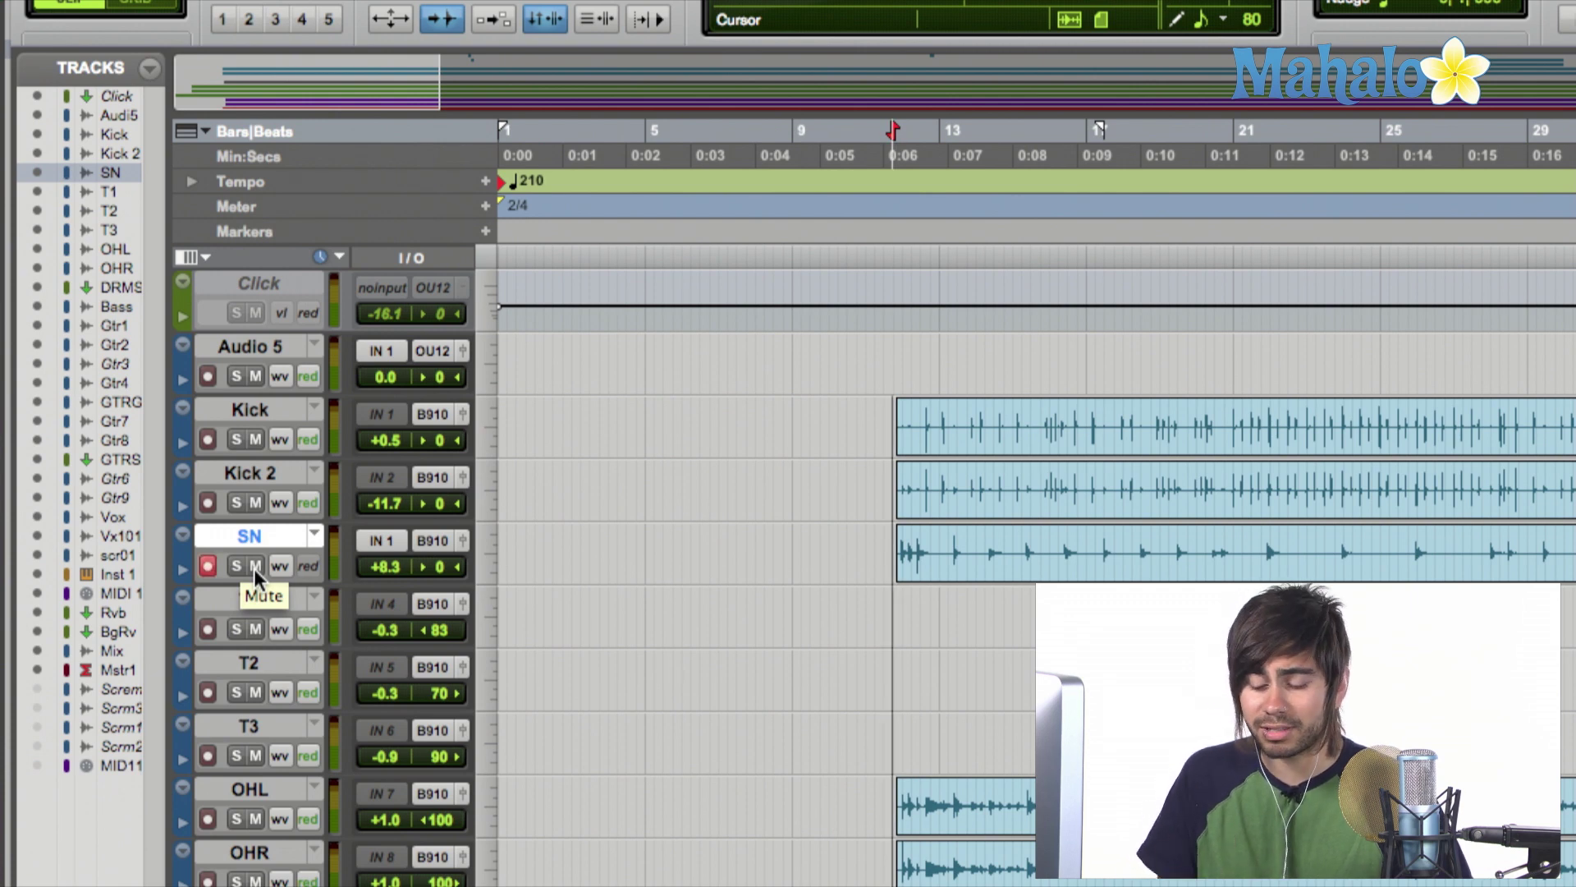
Play and stop the session with SN armed, then select only the SN snare region near bar 11.
key("space")
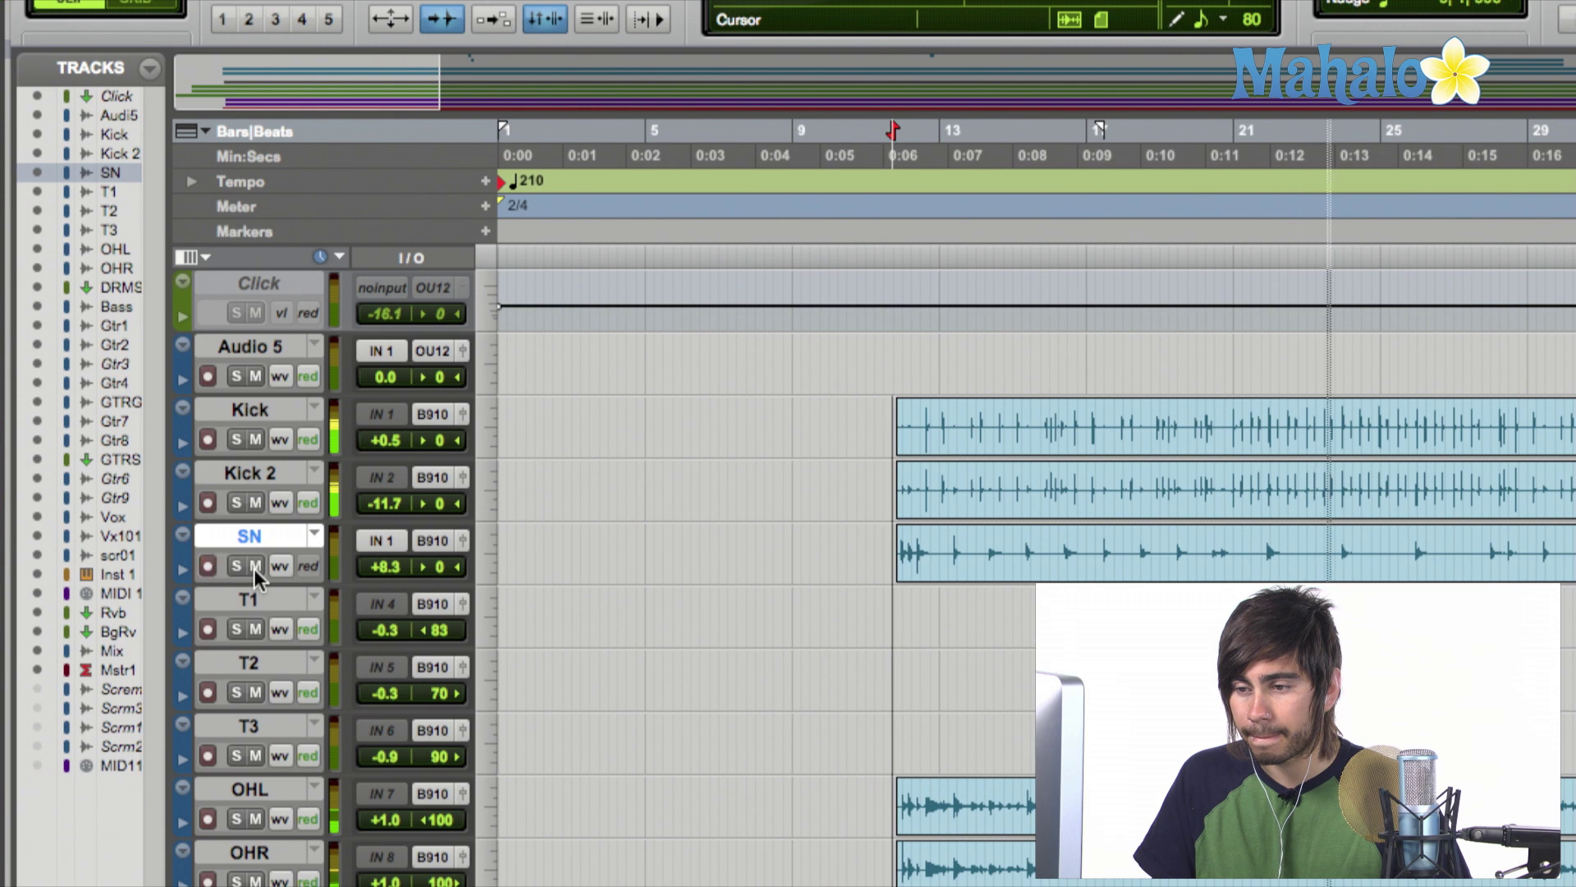
key("space")
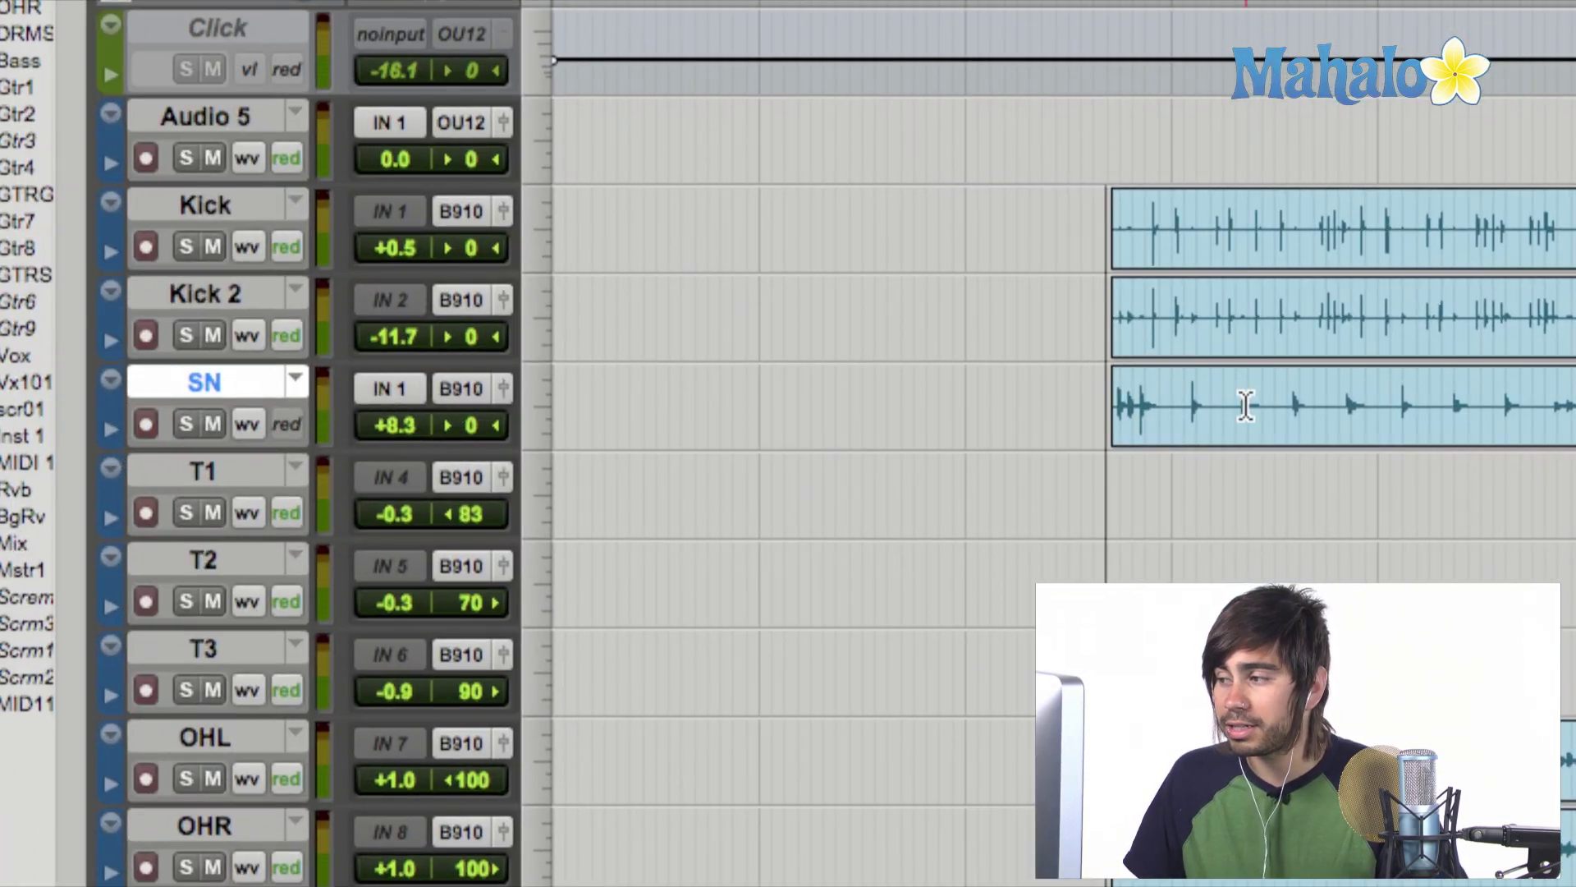
key("super+a")
left_click(1084, 443)
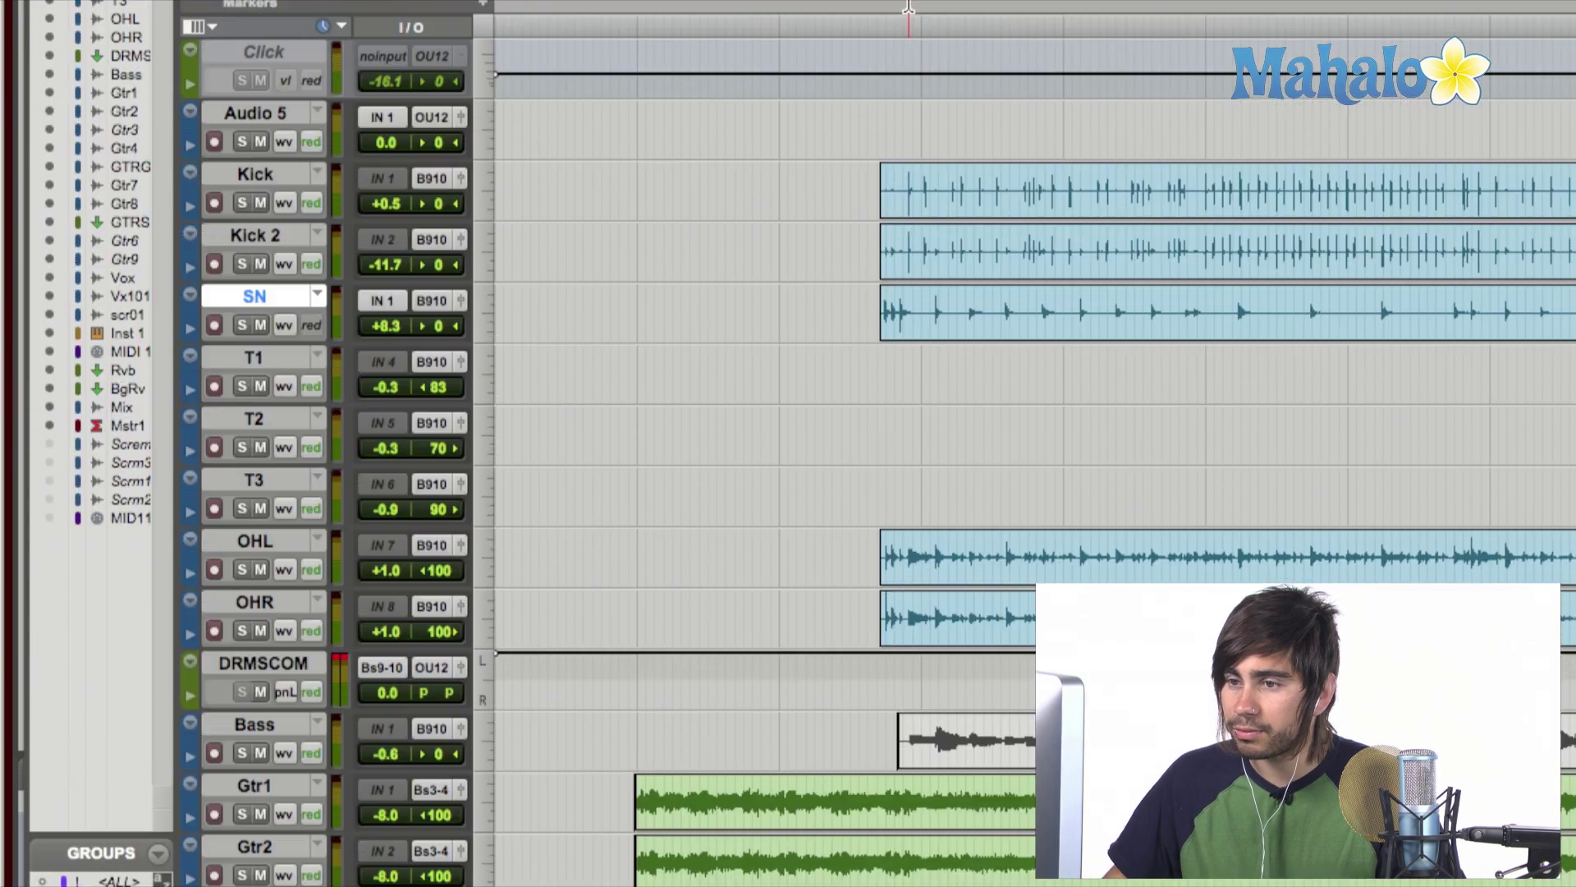
left_click(979, 329)
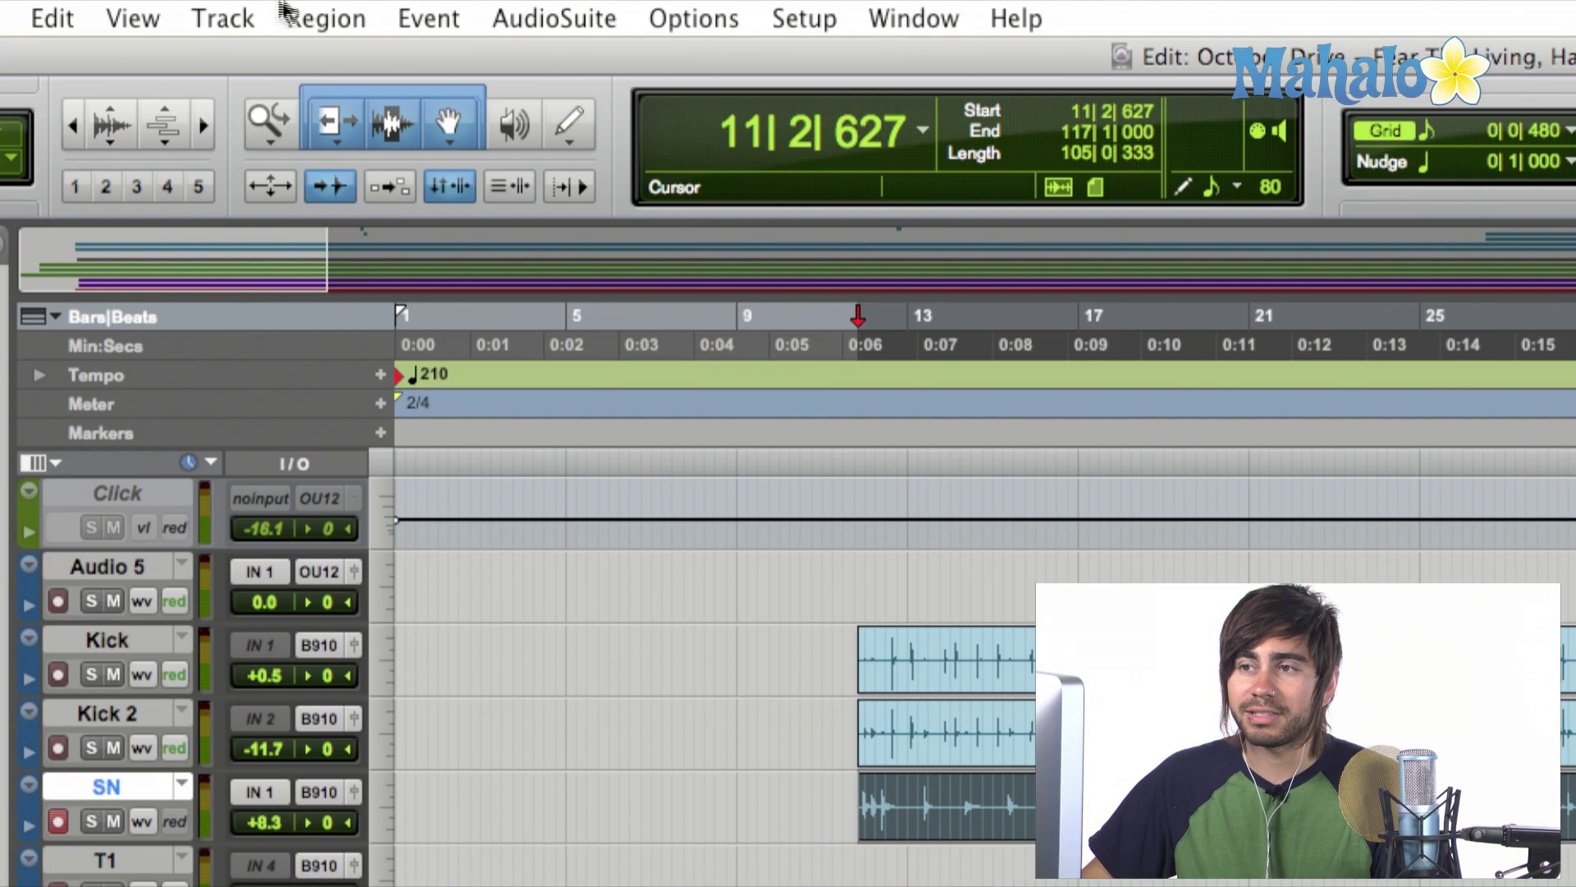
left_click(222, 18)
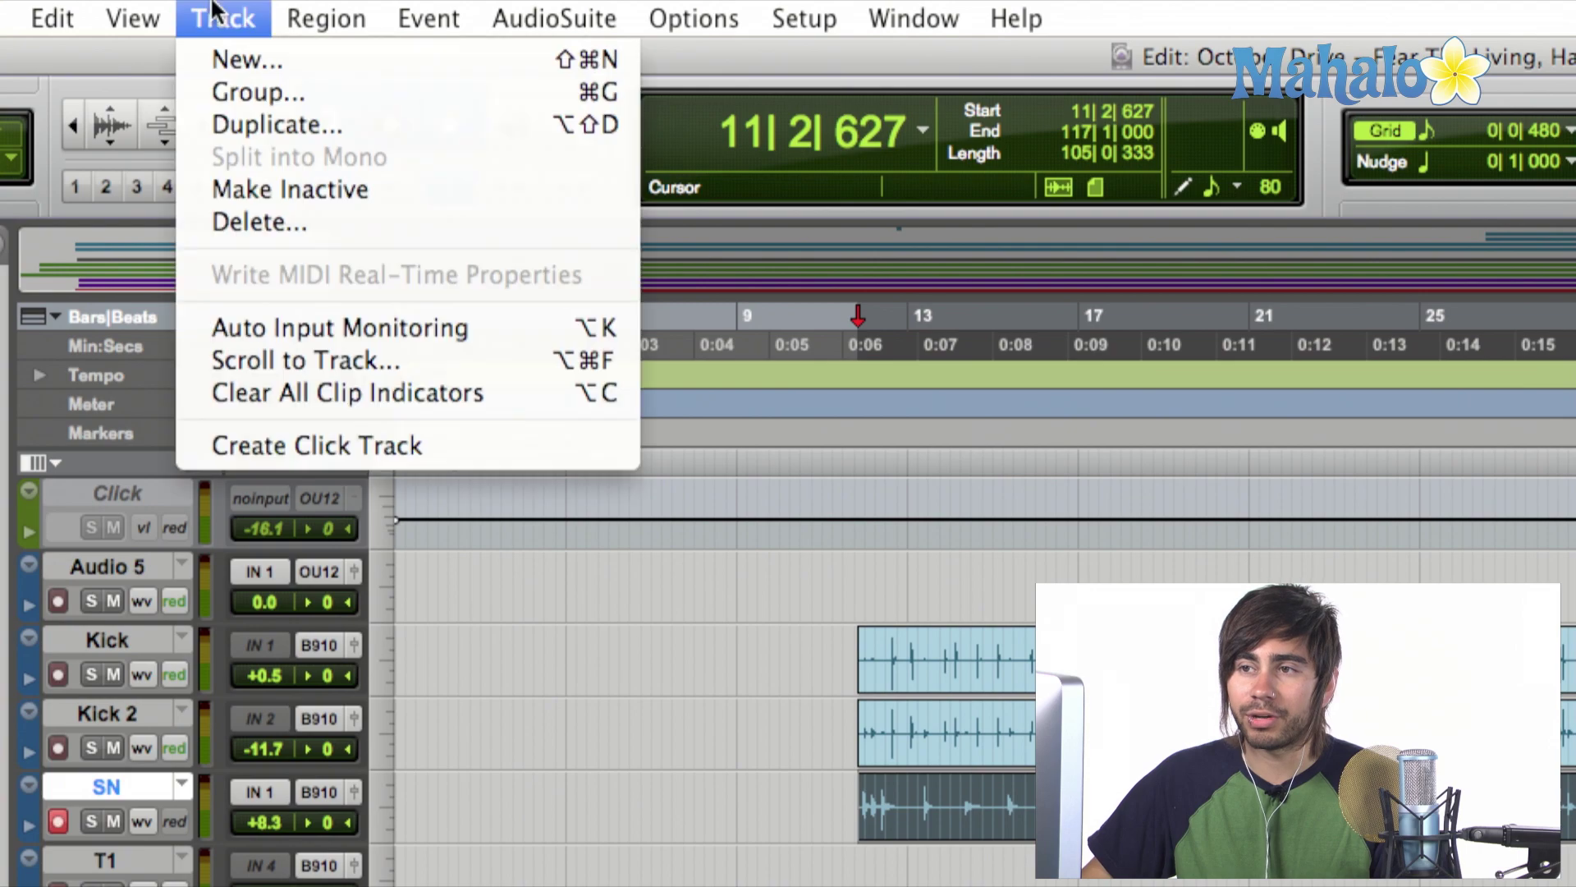
Enable Auto Input Monitoring from the Track menu so the armed snare plays back.
left_click(316, 327)
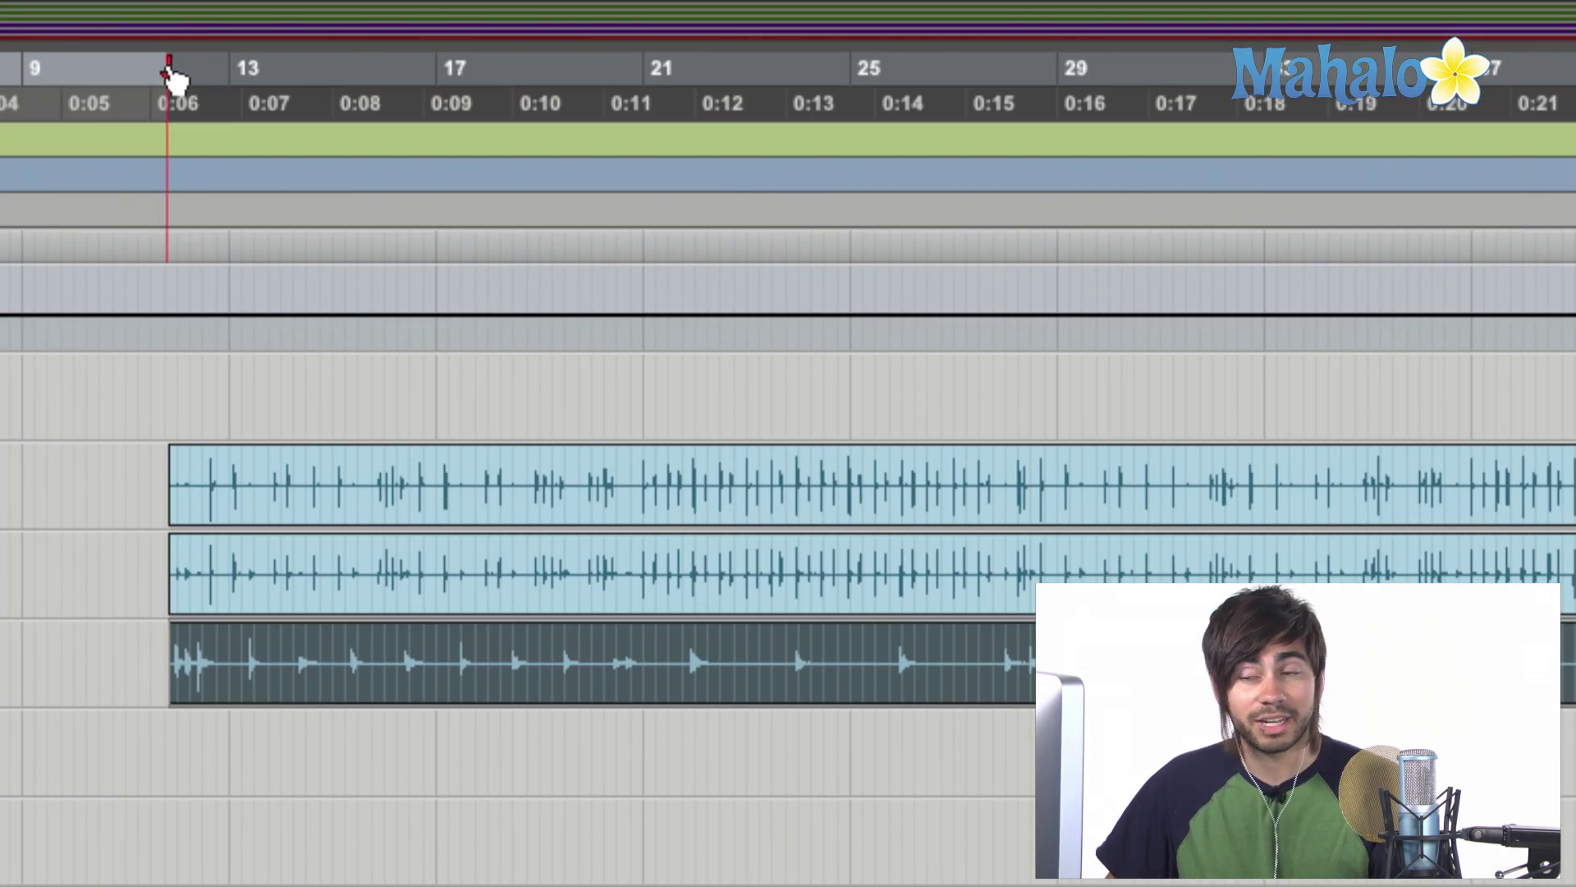
key("space")
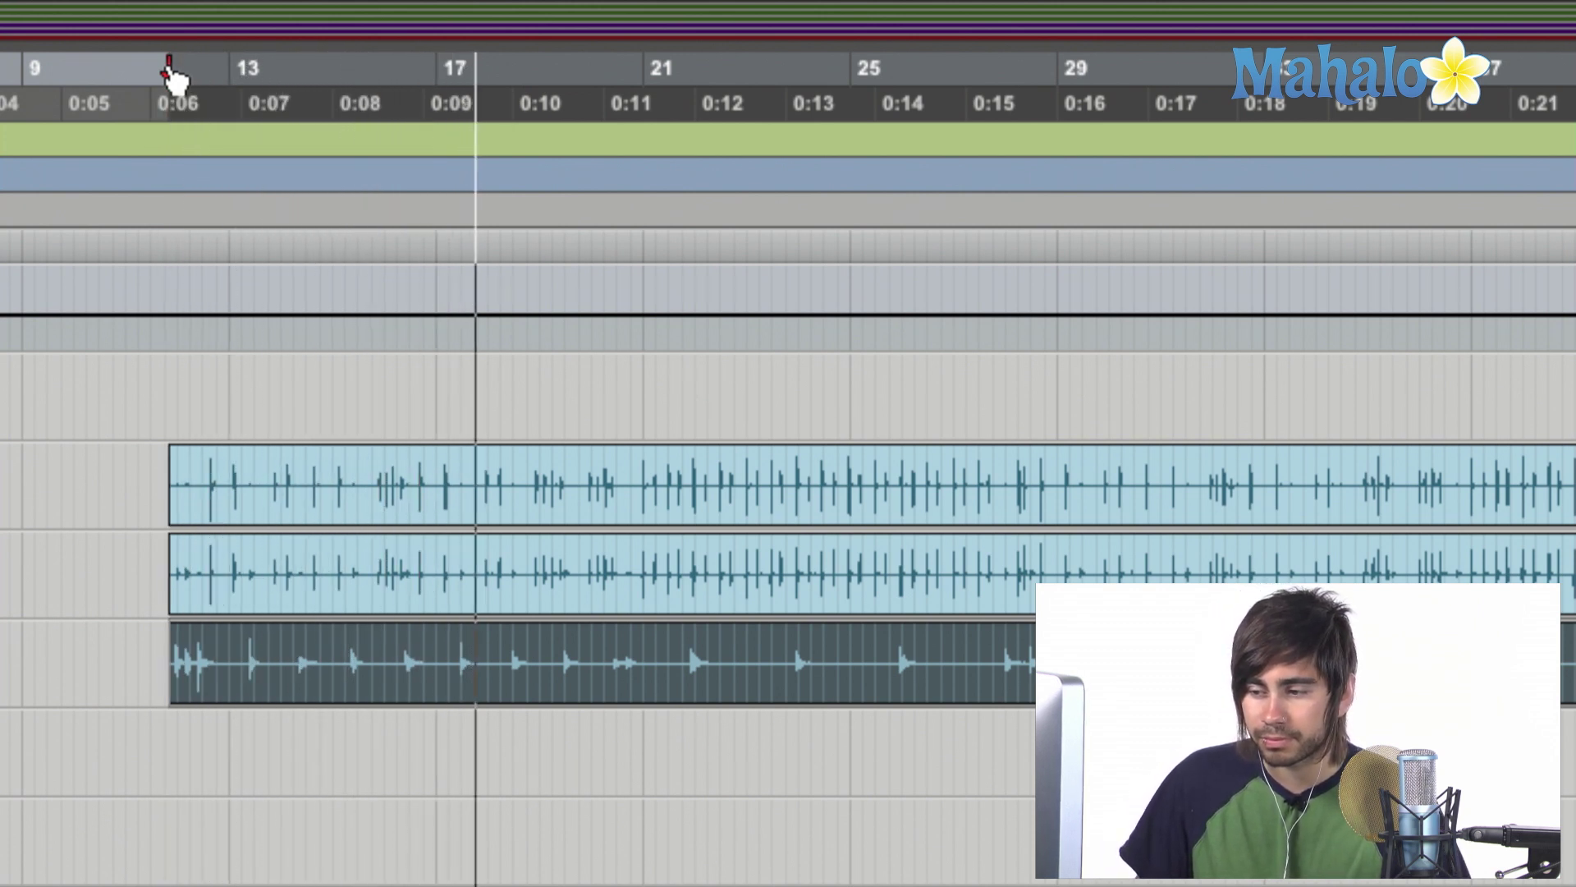
key("space")
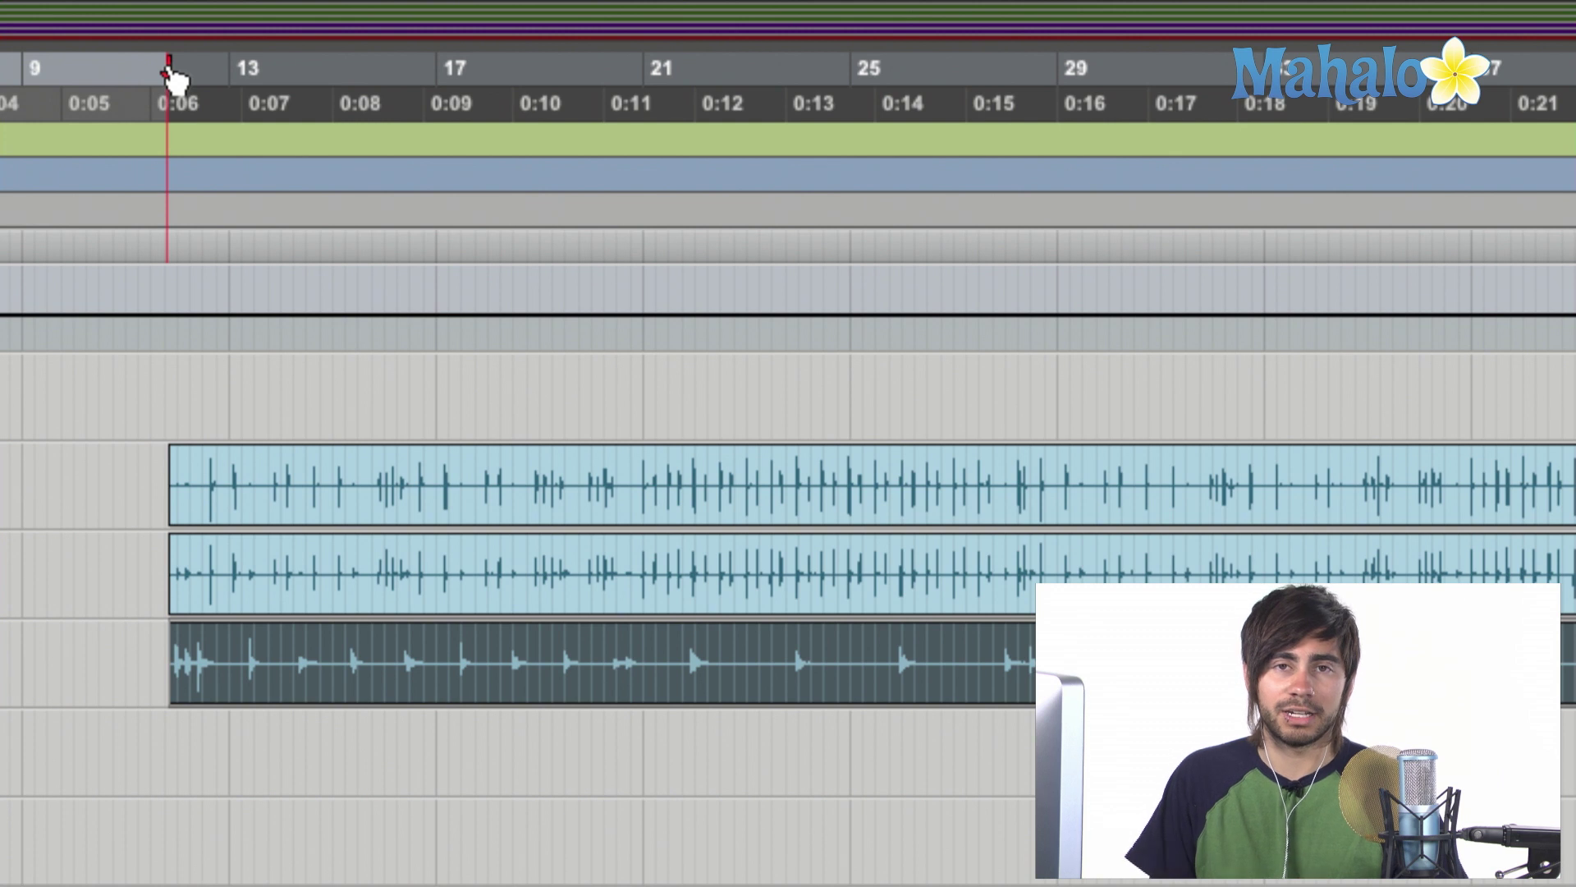